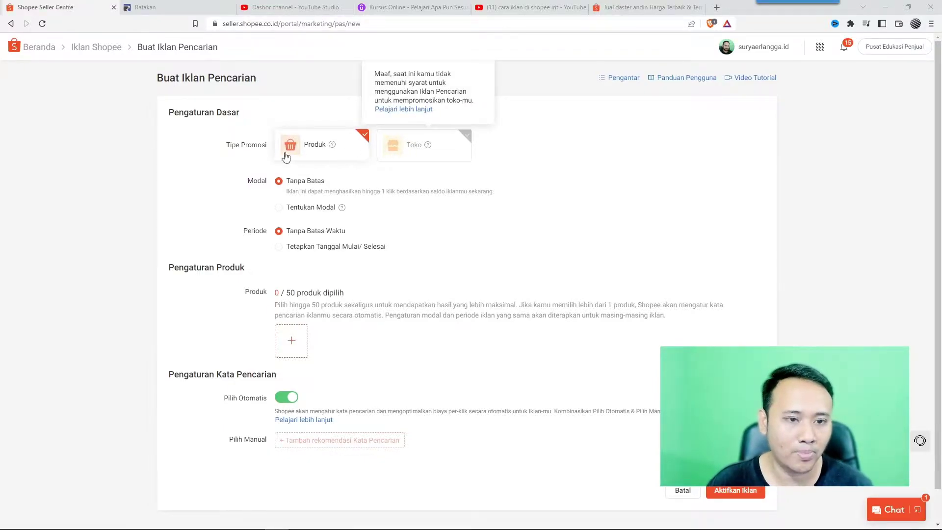
Check the notes on the promotion types, then switch Modal to Tentukan Modal with the Total Modal budget type
{"action": "mouse_move", "coordinate": [312, 157]}
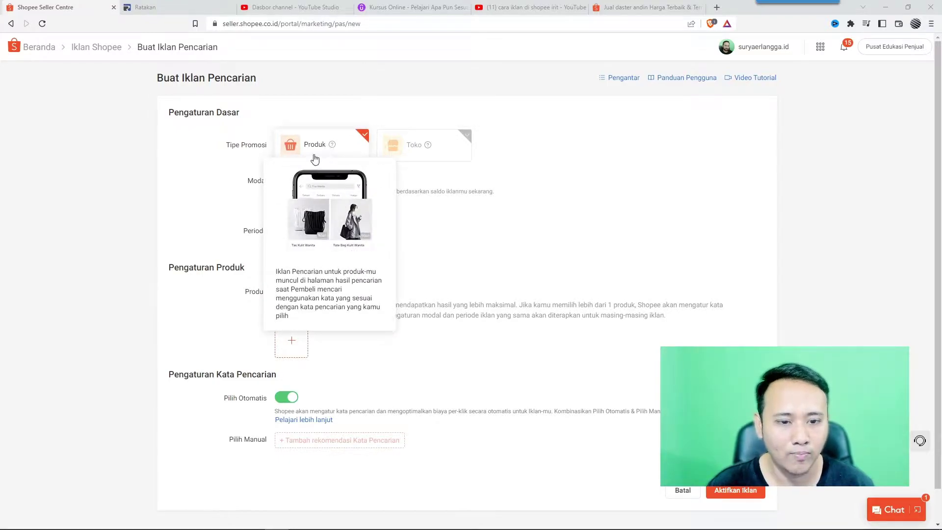
{"action": "mouse_move", "coordinate": [417, 146]}
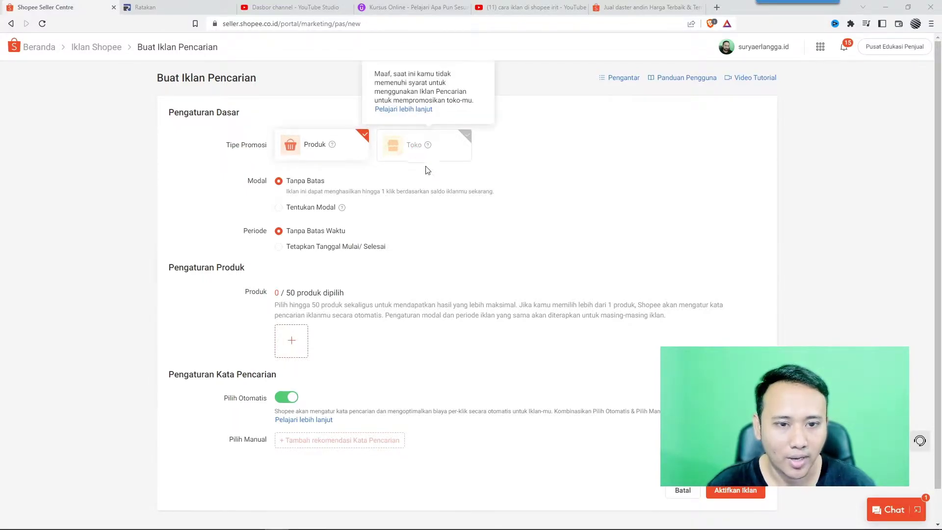
{"action": "mouse_move", "coordinate": [333, 146]}
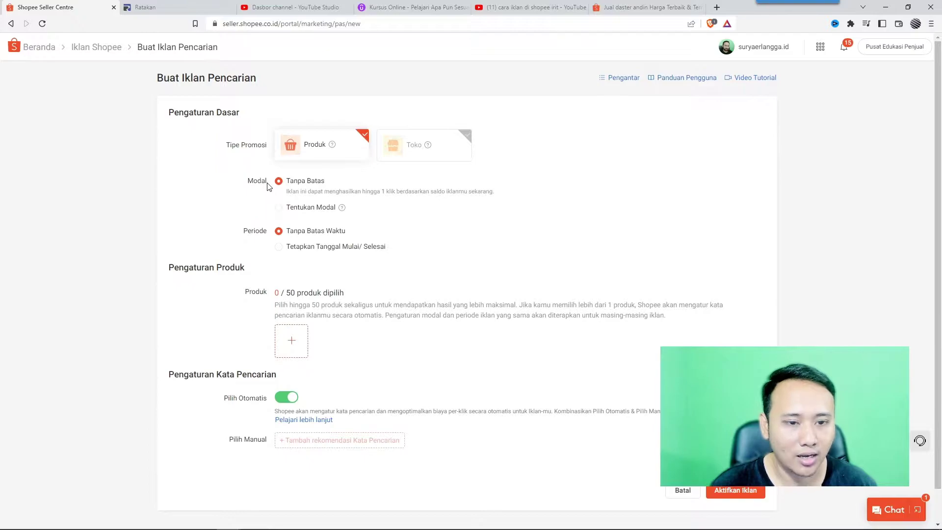
{"action": "left_click", "coordinate": [279, 209]}
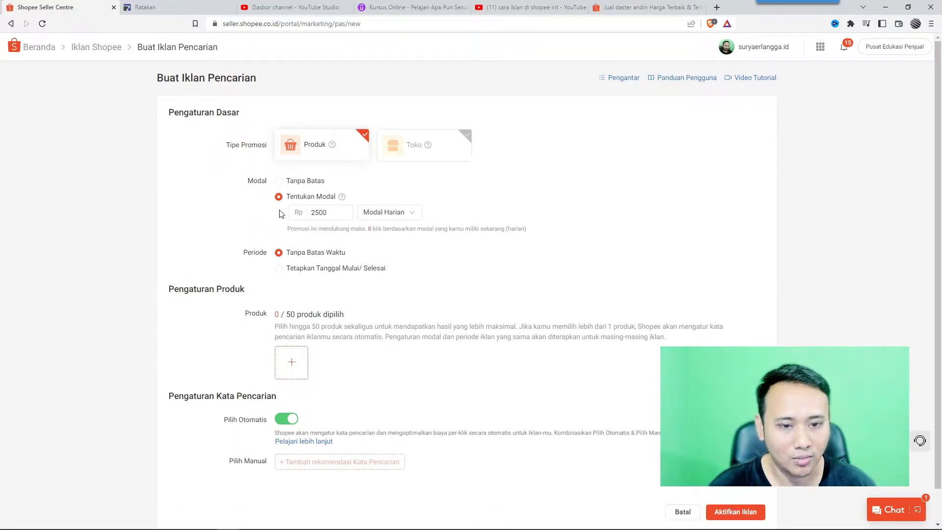
{"action": "left_click_drag", "start_coordinate": [328, 212], "coordinate": [303, 212]}
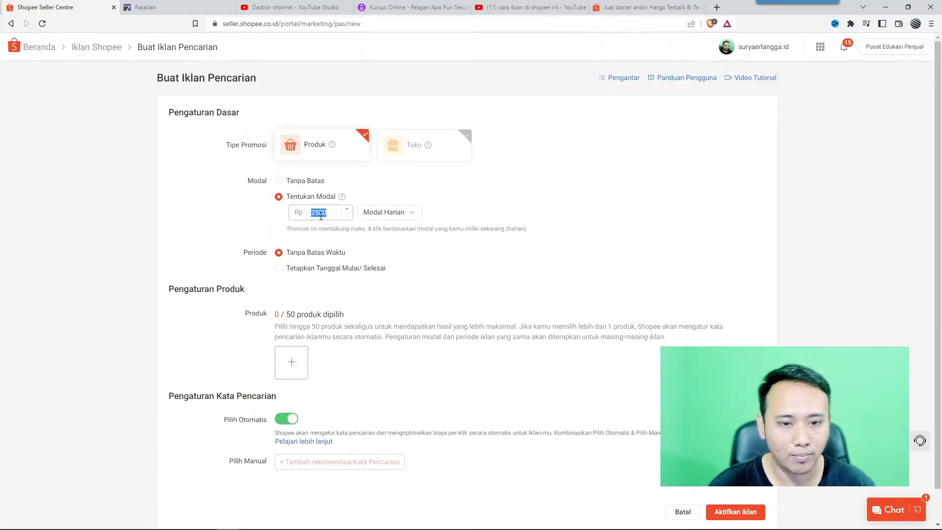
{"action": "left_click", "coordinate": [405, 213]}
{"action": "left_click", "coordinate": [396, 252]}
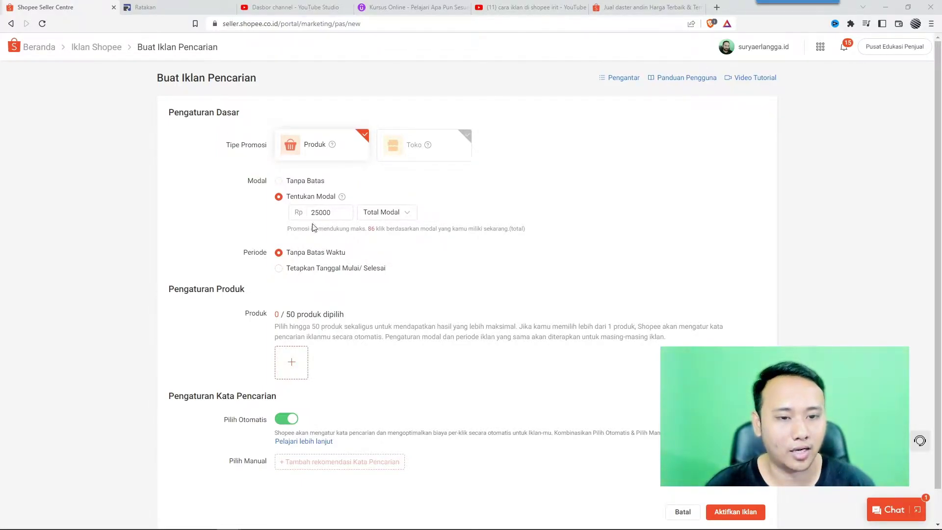
Change the ad budget type to Modal Harian and set the amount to Rp50000
{"action": "left_click", "coordinate": [410, 217]}
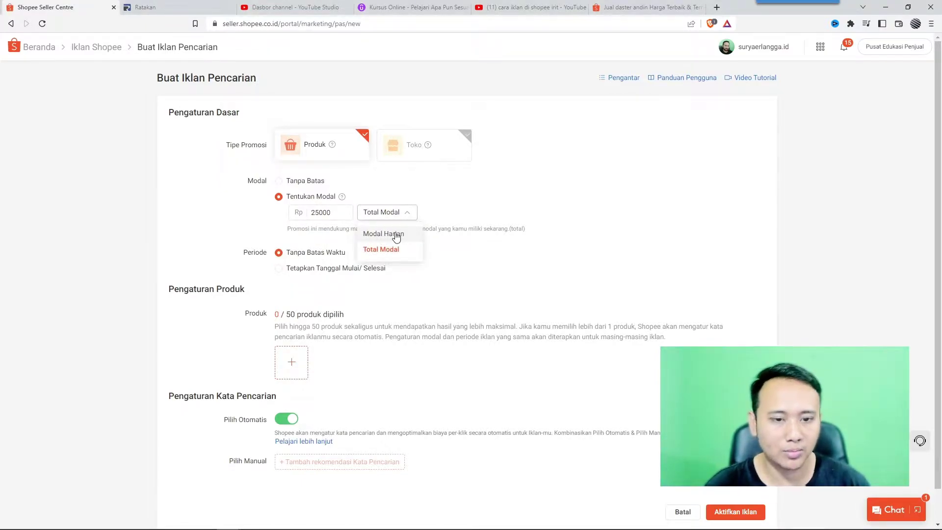
{"action": "left_click", "coordinate": [396, 235]}
{"action": "left_click_drag", "start_coordinate": [335, 214], "coordinate": [278, 231]}
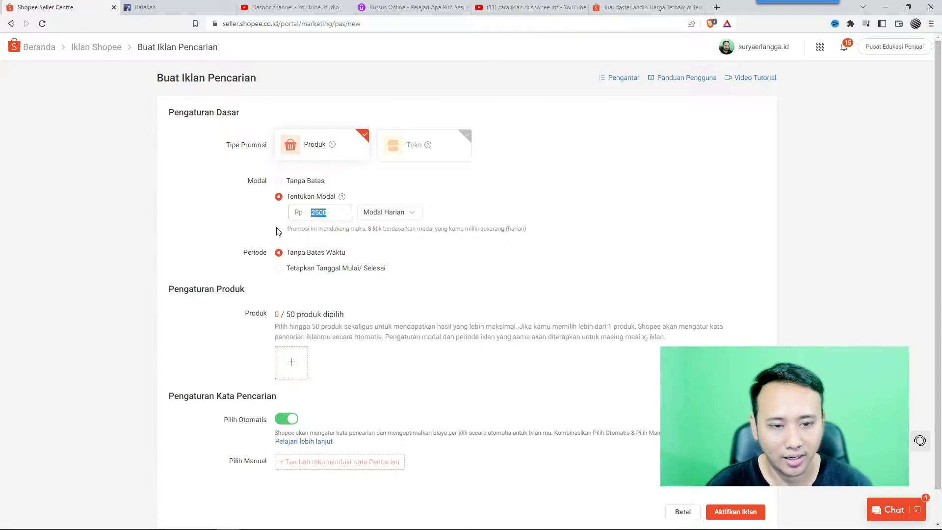
{"action": "type", "text": "50000"}
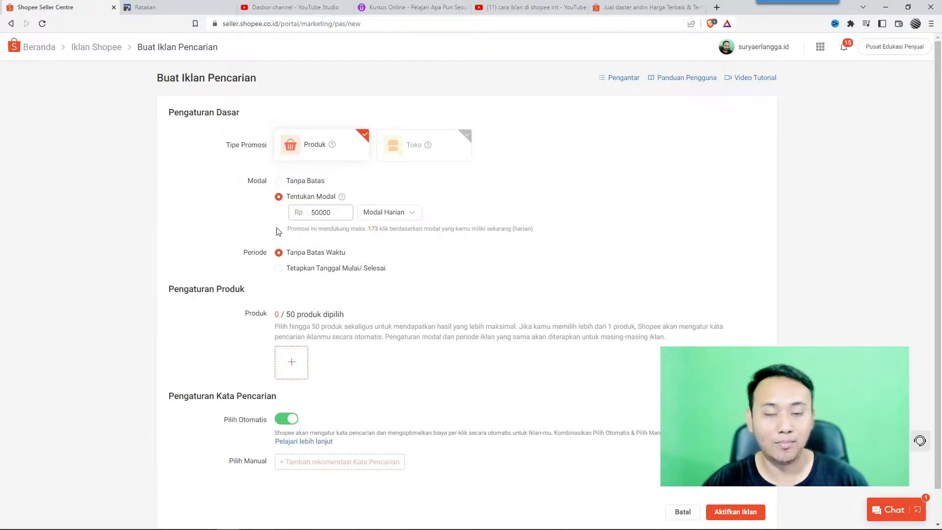
{"action": "left_click", "coordinate": [255, 237]}
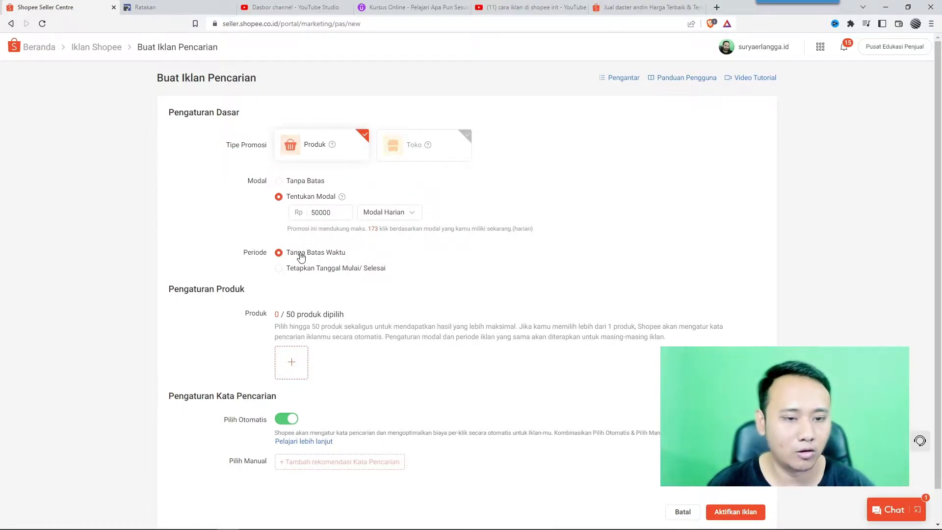
{"action": "left_click", "coordinate": [279, 269]}
{"action": "scroll", "coordinate": [268, 278], "scroll_direction": "down", "scroll_amount": 1}
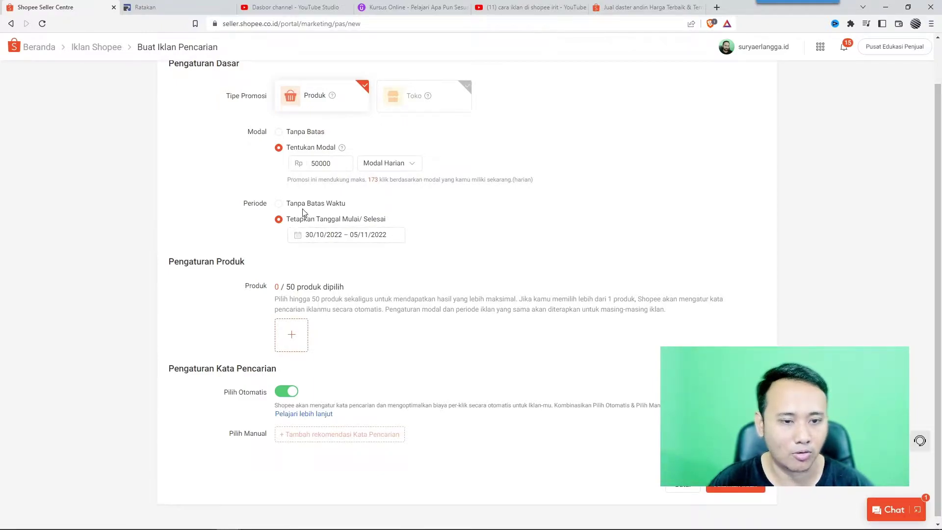
{"action": "left_click", "coordinate": [278, 204]}
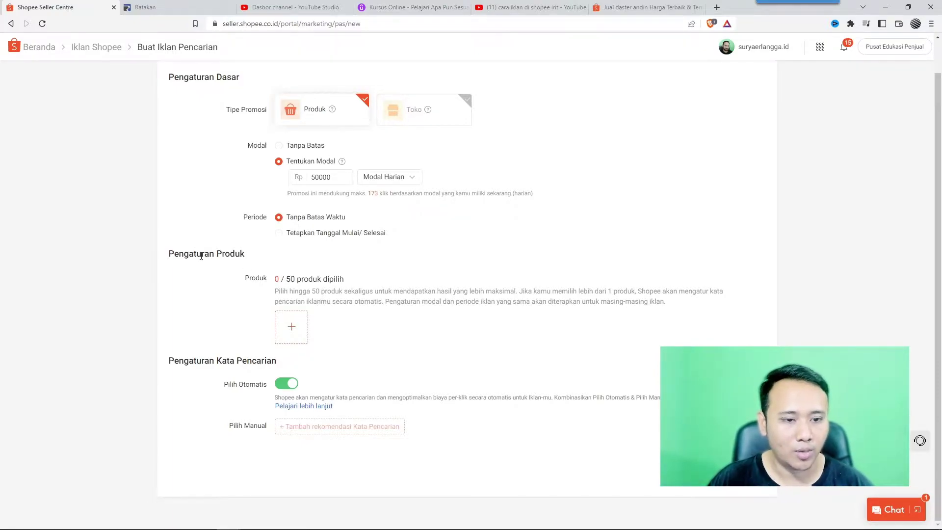
Add the product Daster ANDIN Polos Kancing Jumbo to the ad and confirm the selection
{"action": "left_click", "coordinate": [296, 325]}
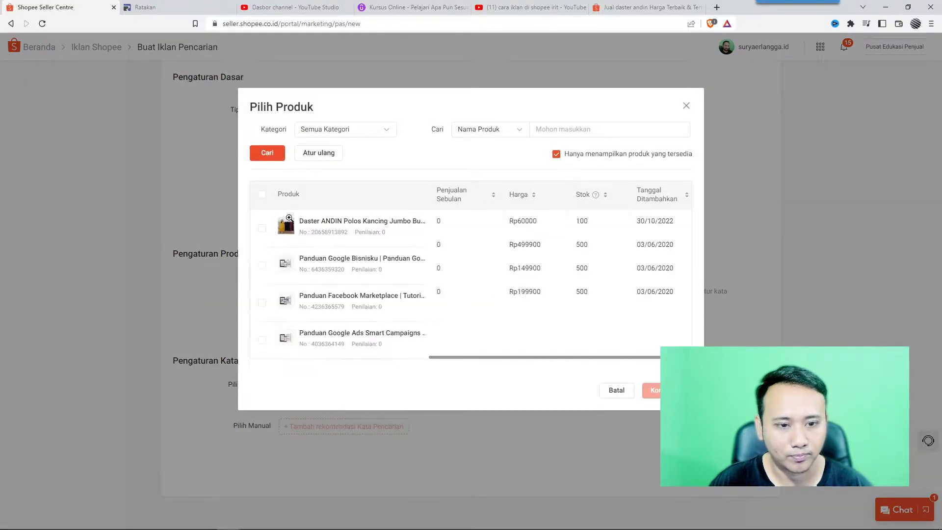
{"action": "left_click", "coordinate": [262, 229]}
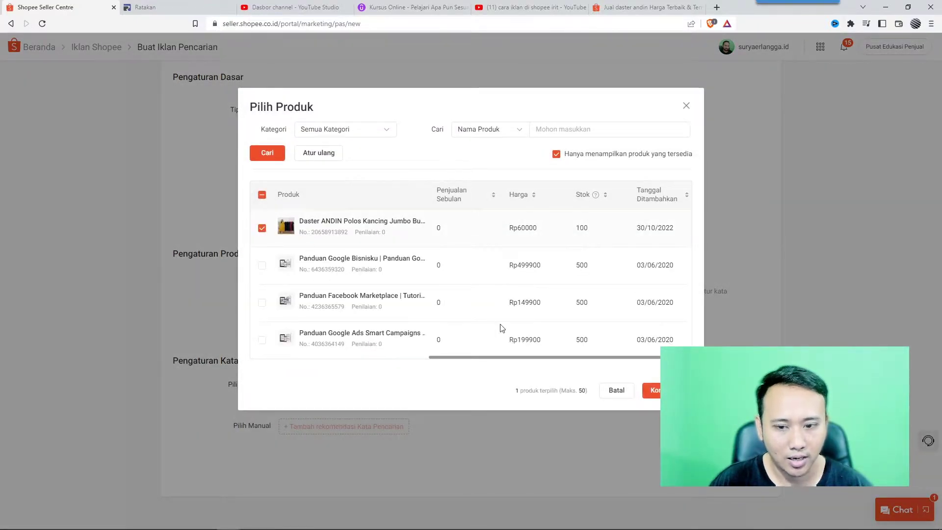
{"action": "left_click", "coordinate": [655, 390]}
Turn off Pilih Otomatis for the search keywords and load the recommended keywords for manual selection
{"action": "scroll", "coordinate": [429, 285], "scroll_direction": "down", "scroll_amount": 1}
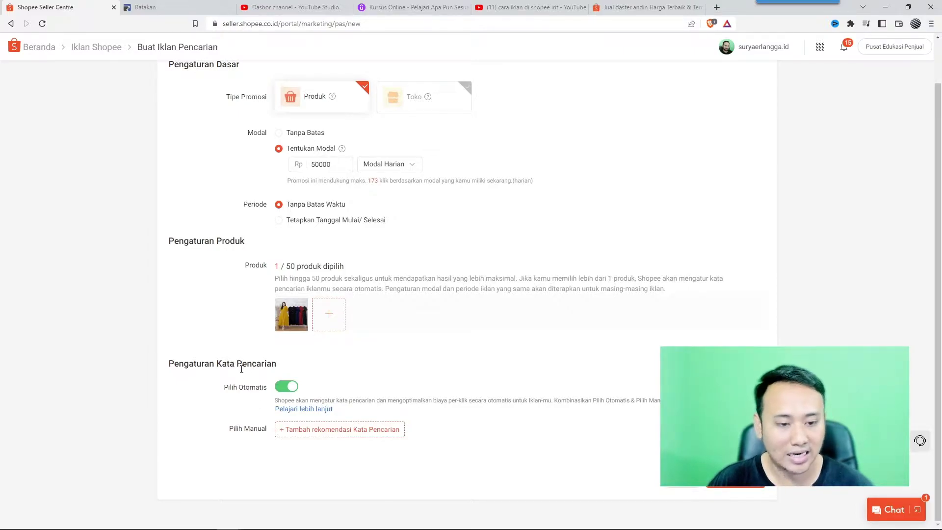
{"action": "left_click", "coordinate": [287, 387]}
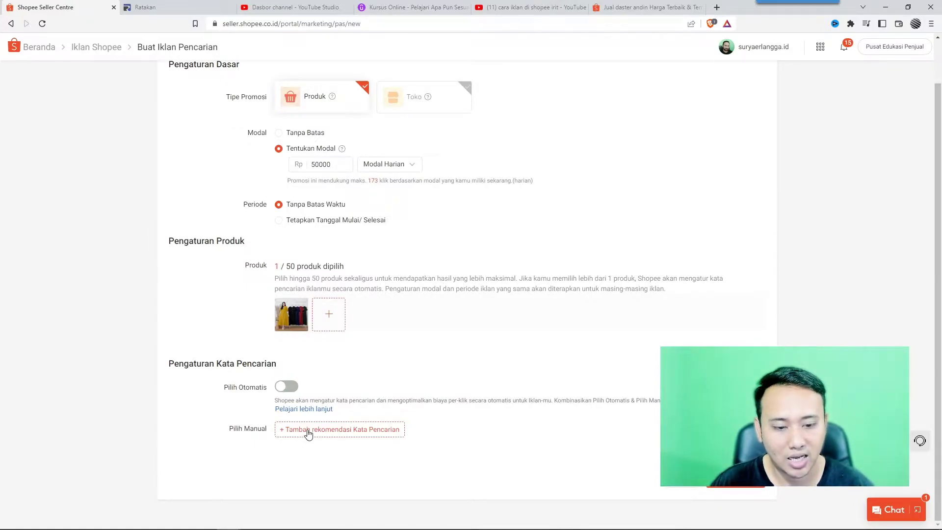
{"action": "left_click", "coordinate": [302, 428]}
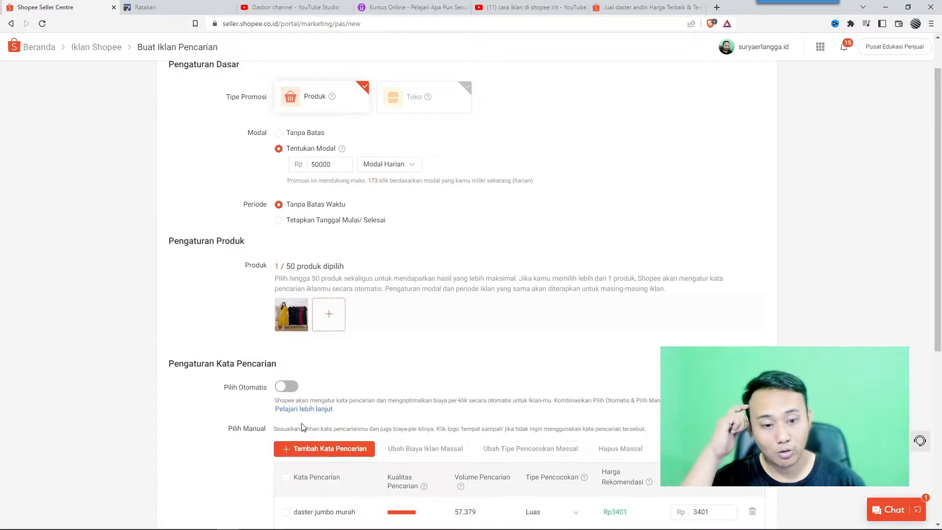
Examine the recommended keywords with their quality, search volume, match type and recommended price
{"action": "scroll", "coordinate": [231, 442], "scroll_direction": "down", "scroll_amount": 6}
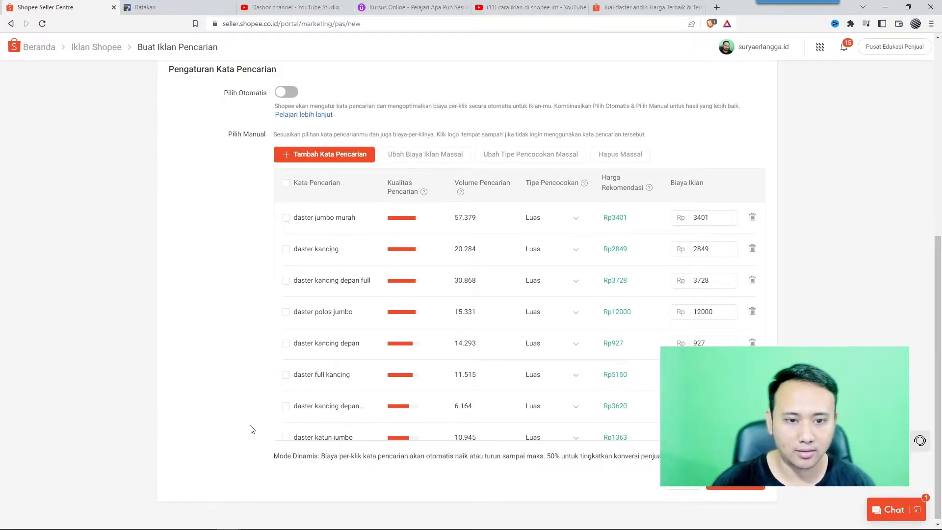
{"action": "scroll", "coordinate": [451, 238], "scroll_direction": "down", "scroll_amount": 10}
{"action": "scroll", "coordinate": [452, 238], "scroll_direction": "up", "scroll_amount": 13}
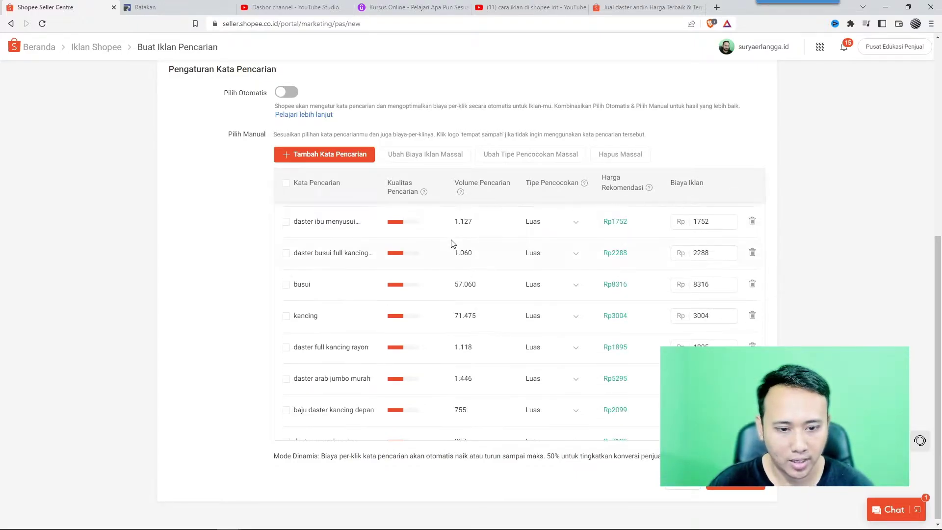
{"action": "scroll", "coordinate": [241, 297], "scroll_direction": "down", "scroll_amount": 3}
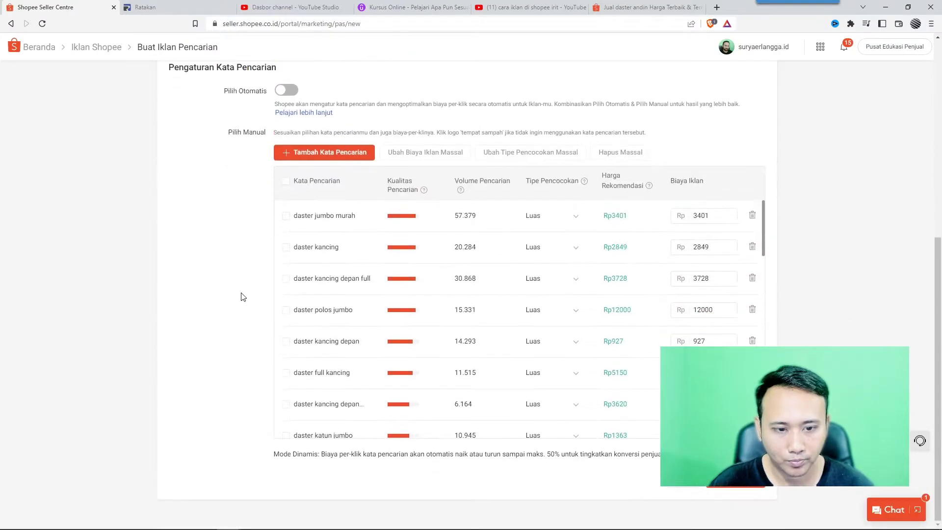
{"action": "scroll", "coordinate": [594, 309], "scroll_direction": "down", "scroll_amount": 1}
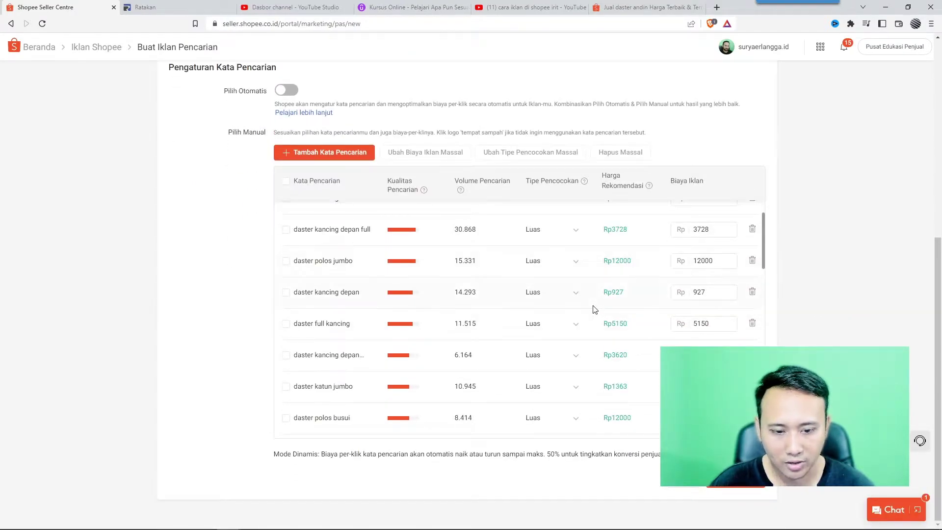
{"action": "scroll", "coordinate": [597, 308], "scroll_direction": "up", "scroll_amount": 5}
{"action": "scroll", "coordinate": [776, 307], "scroll_direction": "down", "scroll_amount": 3}
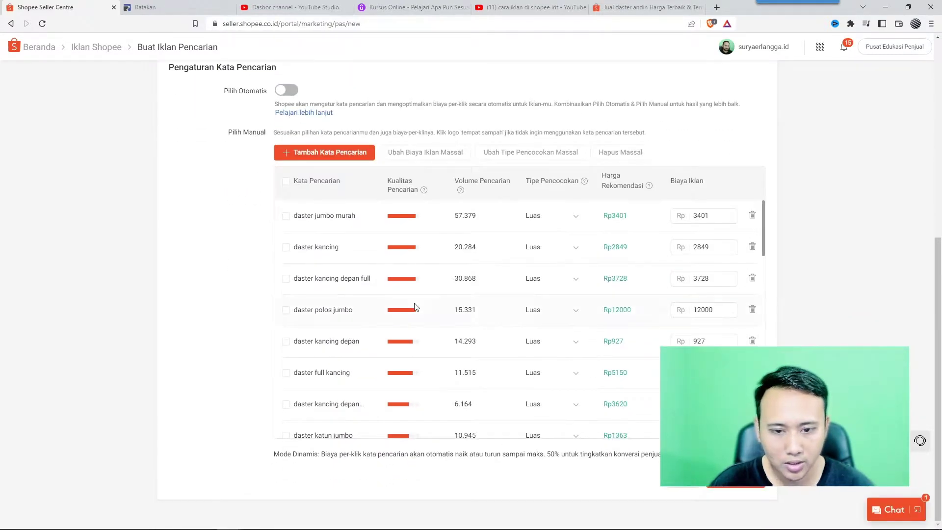
Delete all recommended keywords one by one until the manual keyword table is empty
{"action": "left_click", "coordinate": [753, 216]}
{"action": "left_click", "coordinate": [753, 216]}
{"action": "left_click", "coordinate": [753, 216]}
{"action": "left_click", "coordinate": [753, 216]}
{"action": "left_click", "coordinate": [753, 217]}
{"action": "left_click", "coordinate": [753, 217]}
{"action": "left_click", "coordinate": [753, 217]}
{"action": "left_click", "coordinate": [753, 216]}
{"action": "left_click", "coordinate": [752, 216]}
{"action": "left_click", "coordinate": [753, 216]}
{"action": "left_click", "coordinate": [753, 216]}
{"action": "left_click", "coordinate": [753, 215]}
{"action": "left_click", "coordinate": [753, 216]}
{"action": "left_click", "coordinate": [753, 216]}
{"action": "left_click", "coordinate": [753, 216]}
{"action": "left_click", "coordinate": [753, 215]}
{"action": "left_click", "coordinate": [753, 216]}
{"action": "left_click", "coordinate": [753, 216]}
{"action": "left_click", "coordinate": [753, 216]}
{"action": "left_click", "coordinate": [753, 216]}
{"action": "left_click", "coordinate": [753, 216]}
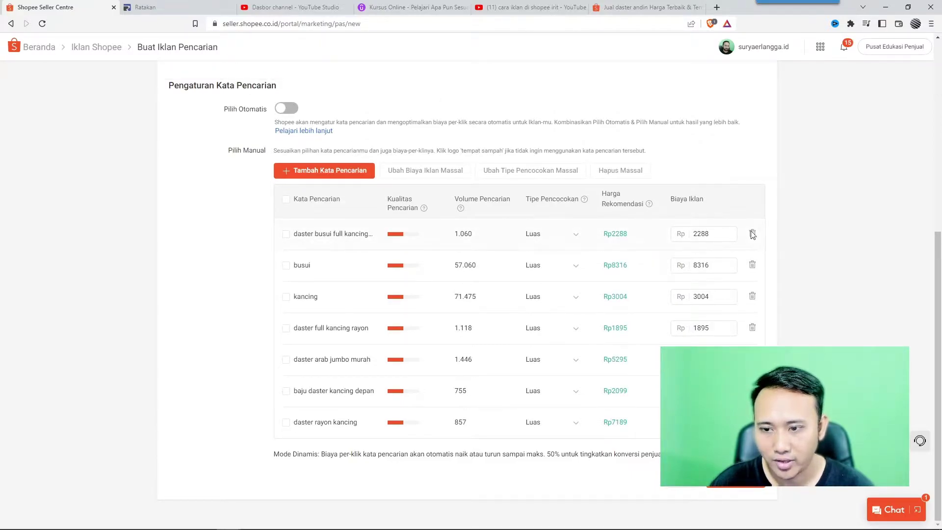
{"action": "left_click", "coordinate": [752, 234]}
{"action": "left_click", "coordinate": [752, 265]}
{"action": "left_click", "coordinate": [752, 297]}
{"action": "left_click", "coordinate": [753, 329]}
{"action": "left_click", "coordinate": [753, 361]}
{"action": "left_click", "coordinate": [753, 391]}
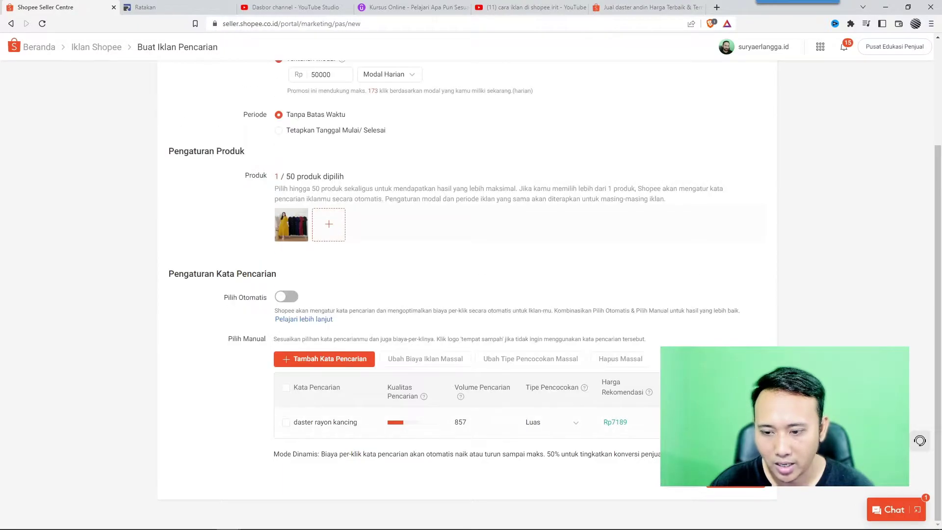
{"action": "left_click", "coordinate": [753, 422]}
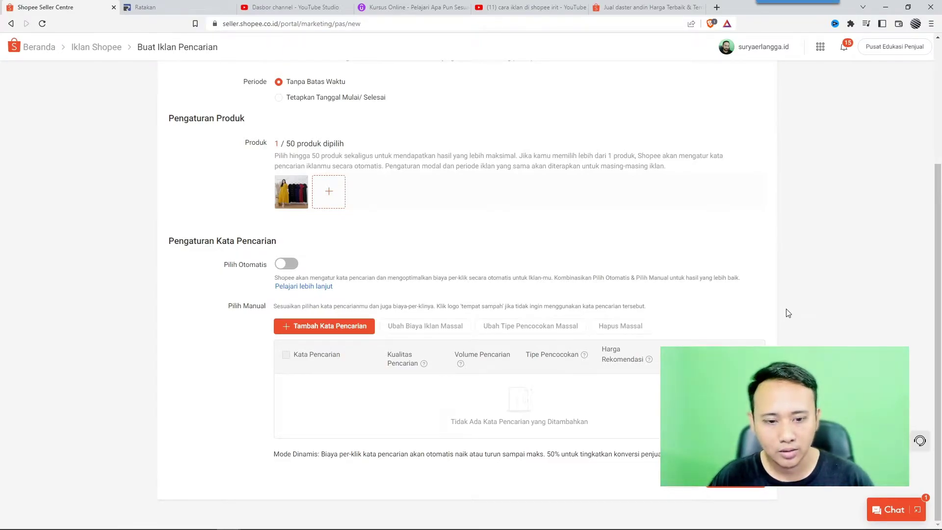
Open the Tambah Kata Pencarian dialog and examine the suggested keywords along with their quality, search volume and recommended price
{"action": "left_click", "coordinate": [331, 327]}
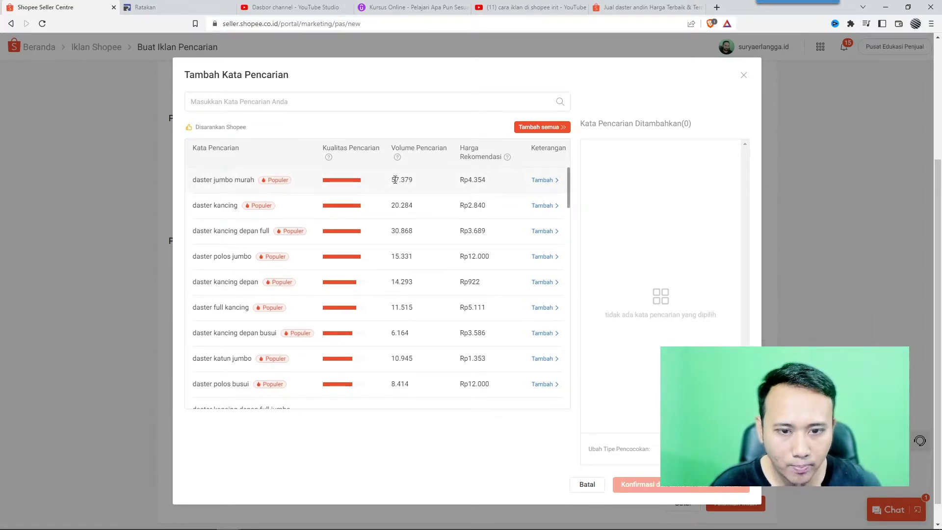
{"action": "mouse_move", "coordinate": [397, 158]}
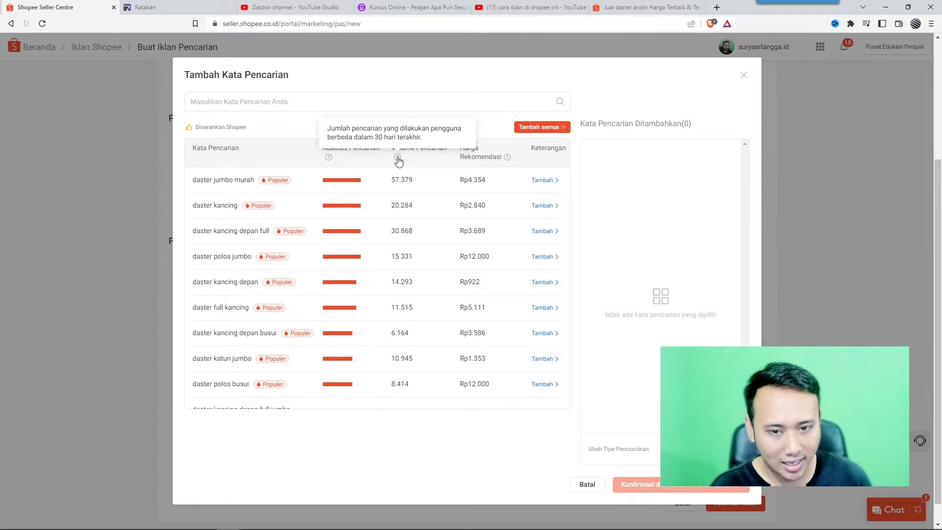
{"action": "mouse_move", "coordinate": [329, 158]}
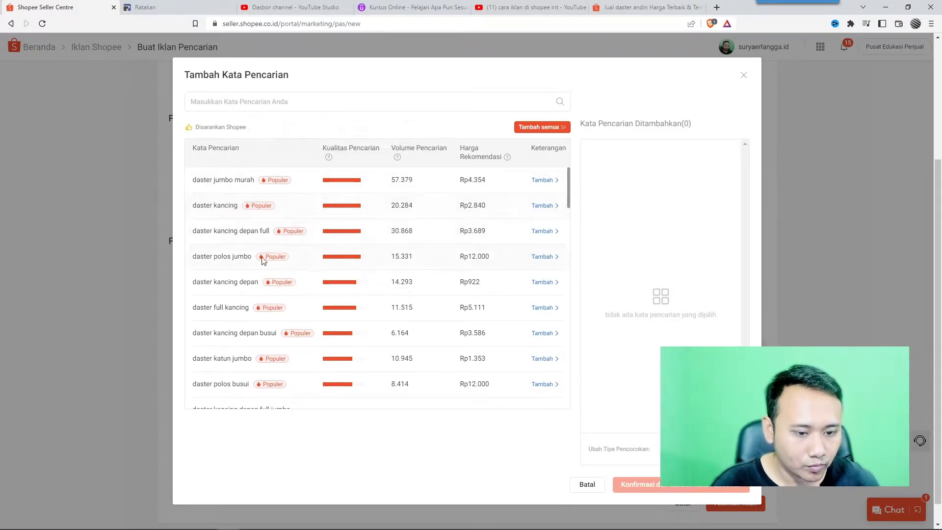
{"action": "scroll", "coordinate": [263, 257], "scroll_direction": "down", "scroll_amount": 1}
{"action": "scroll", "coordinate": [263, 260], "scroll_direction": "down", "scroll_amount": 1}
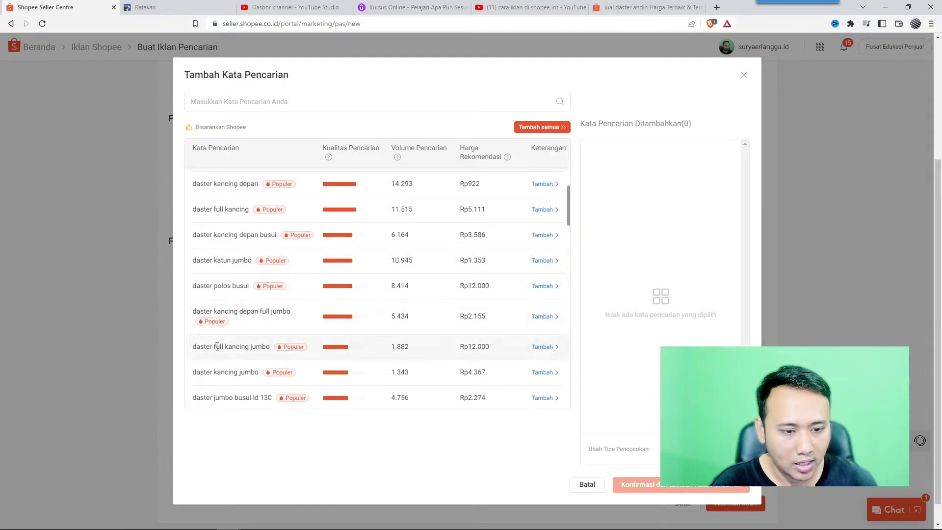
{"action": "scroll", "coordinate": [253, 349], "scroll_direction": "down", "scroll_amount": 1}
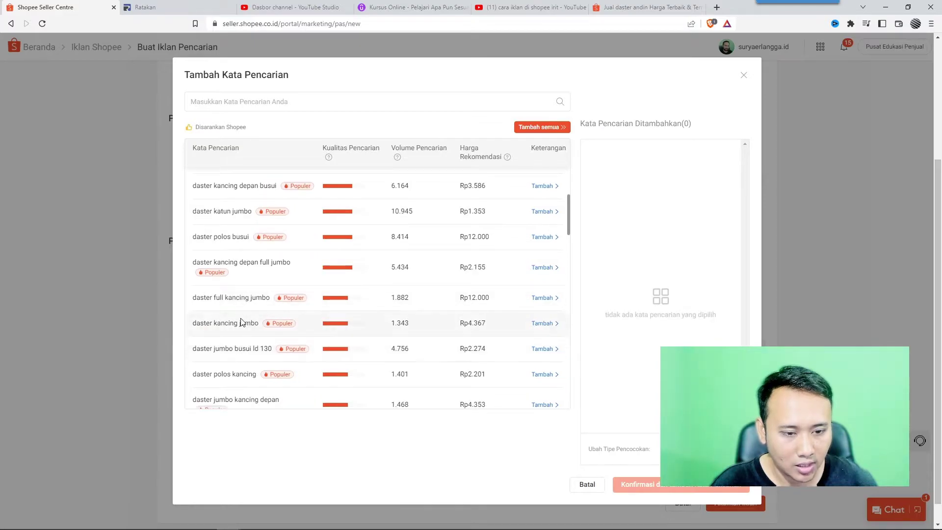
{"action": "scroll", "coordinate": [253, 288], "scroll_direction": "up", "scroll_amount": 3}
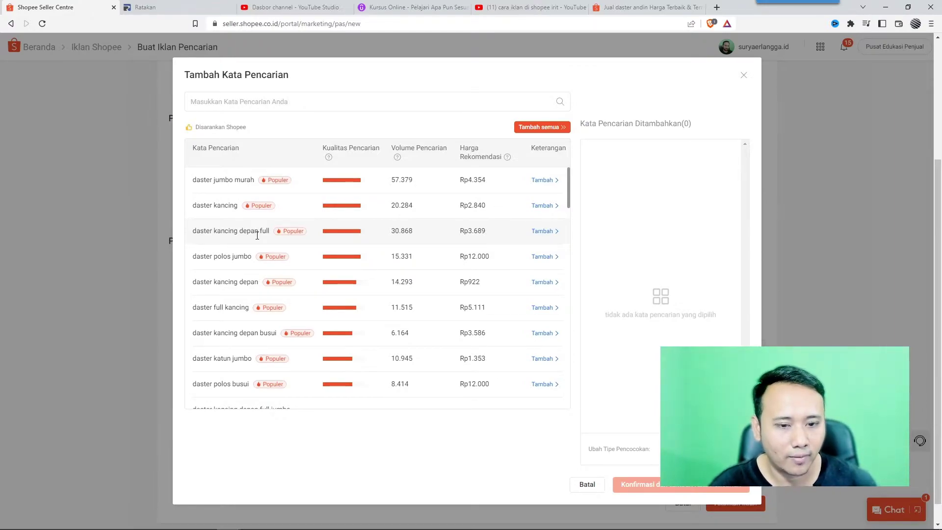
{"action": "scroll", "coordinate": [257, 236], "scroll_direction": "down", "scroll_amount": 4}
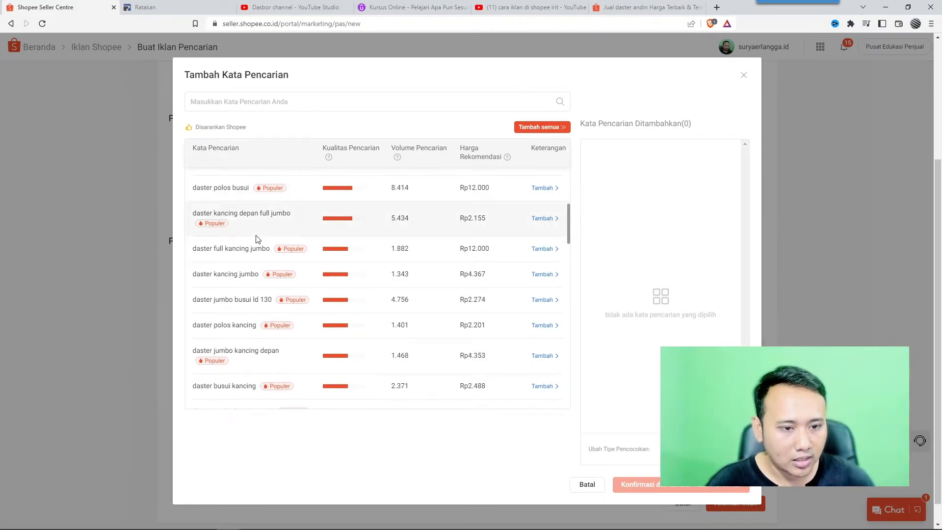
{"action": "scroll", "coordinate": [257, 240], "scroll_direction": "up", "scroll_amount": 4}
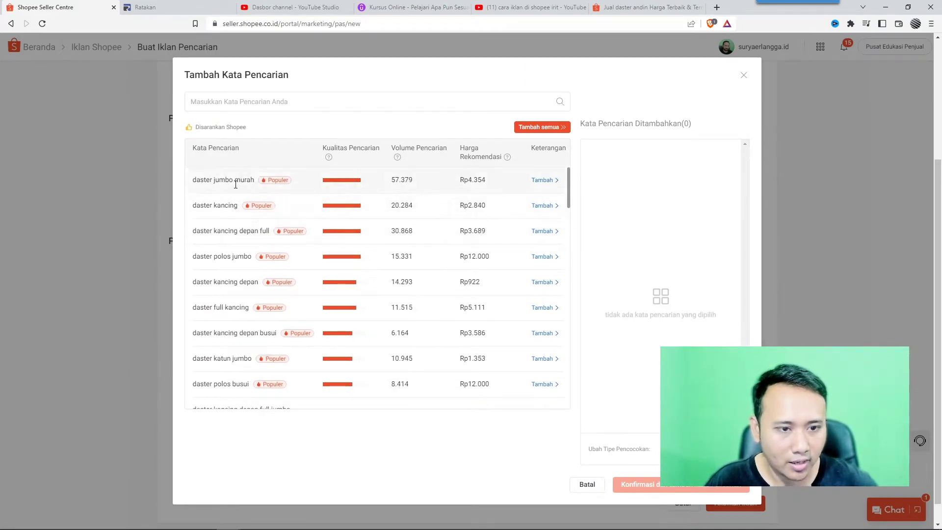
Open a blank Notepad window and place it over the suggested keyword list
{"action": "key", "text": "super"}
{"action": "type", "text": "note"}
{"action": "key", "text": "Escape"}
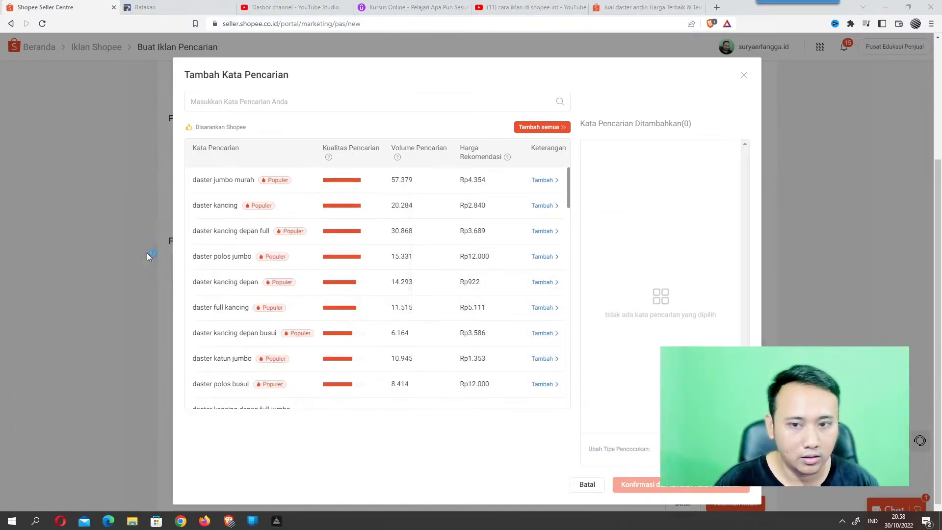
{"action": "left_click_drag", "start_coordinate": [502, 98], "coordinate": [345, 191]}
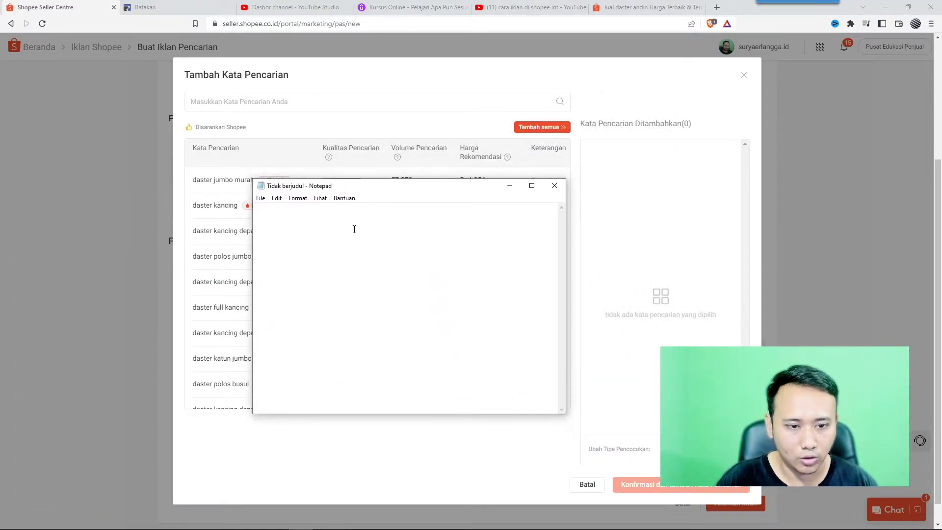
Write "Daster ANDIN Polos Kancing Jumbo Busui" in the Notepad note and move its window above the suggested keyword list
{"action": "type", "text": "Daster ANDIN P"}
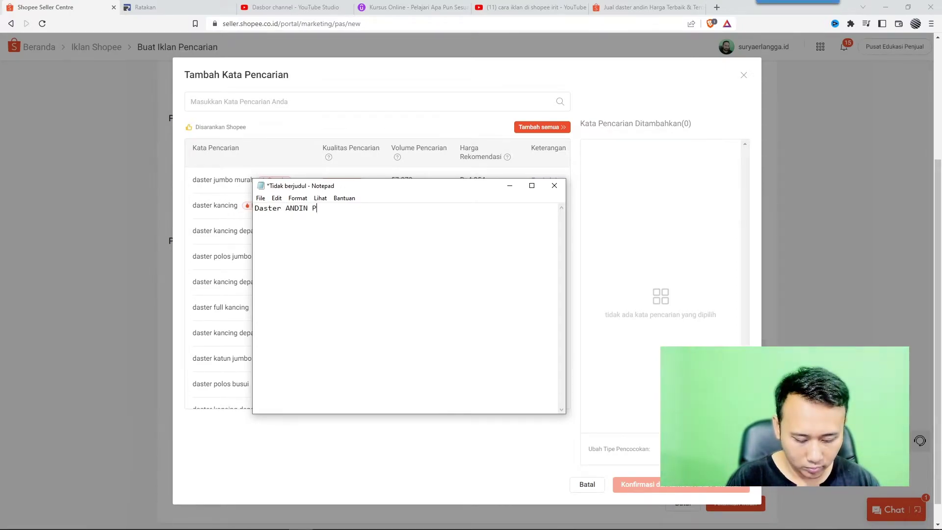
{"action": "type", "text": "olos Kancing"}
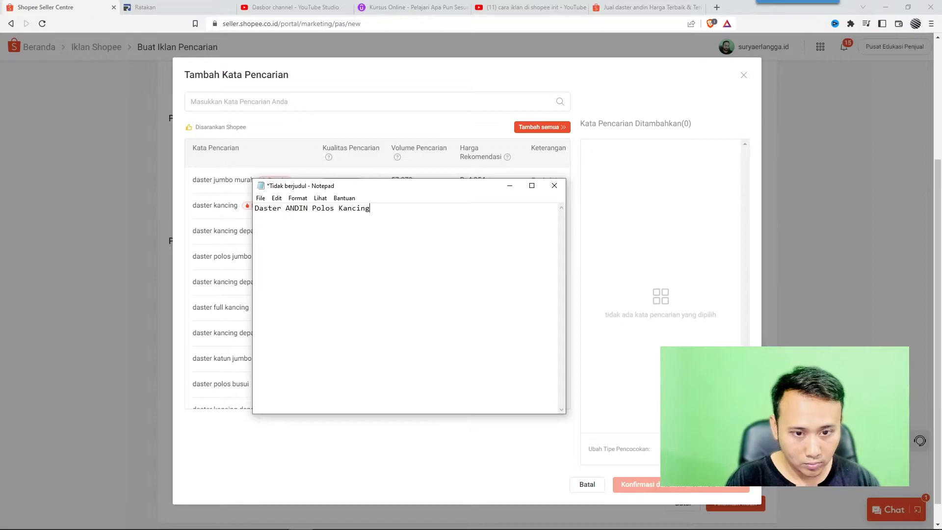
{"action": "type", "text": " Jumbo Busui"}
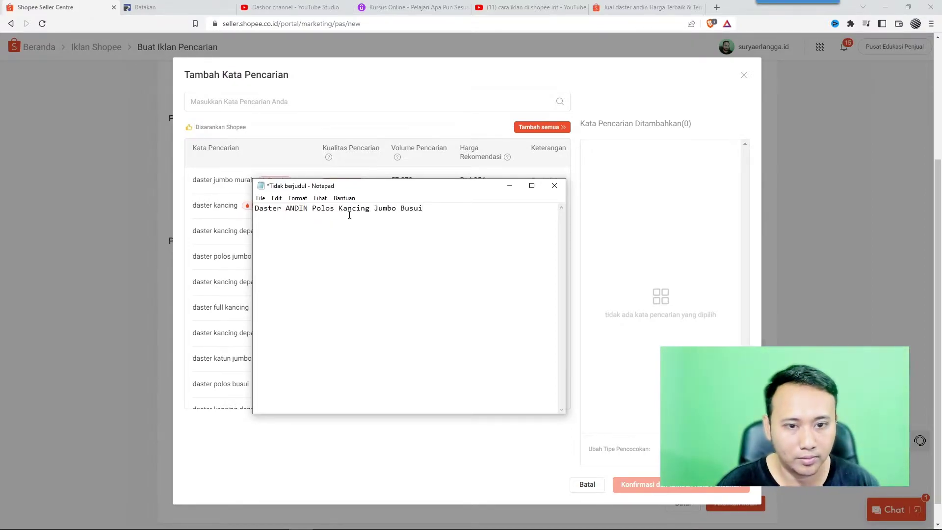
{"action": "left_click_drag", "start_coordinate": [375, 186], "coordinate": [546, 69]}
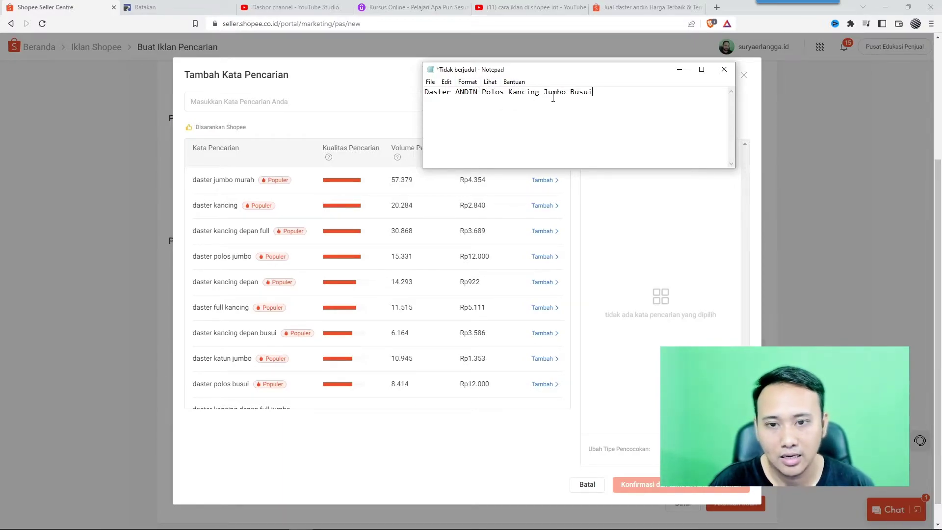
{"action": "left_click_drag", "start_coordinate": [593, 93], "coordinate": [573, 93]}
{"action": "left_click", "coordinate": [575, 94]}
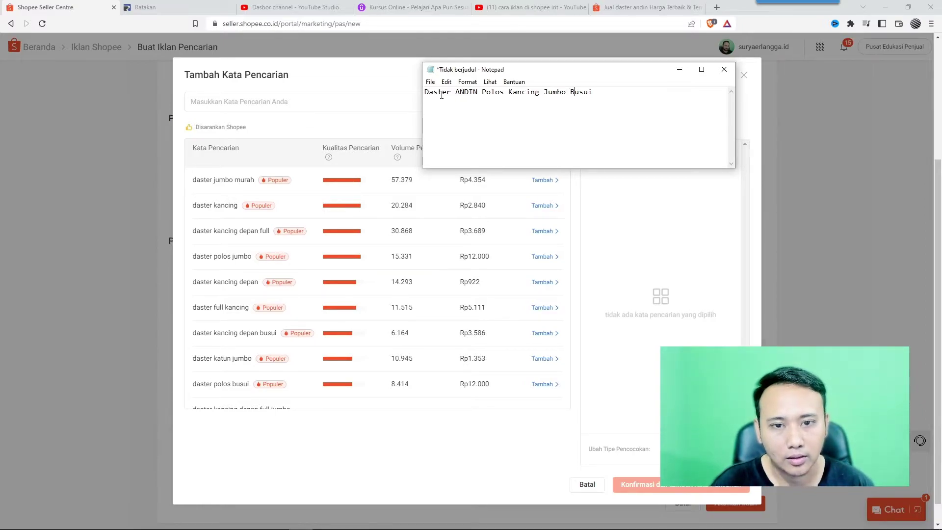
{"action": "left_click_drag", "start_coordinate": [488, 62], "coordinate": [445, 40]}
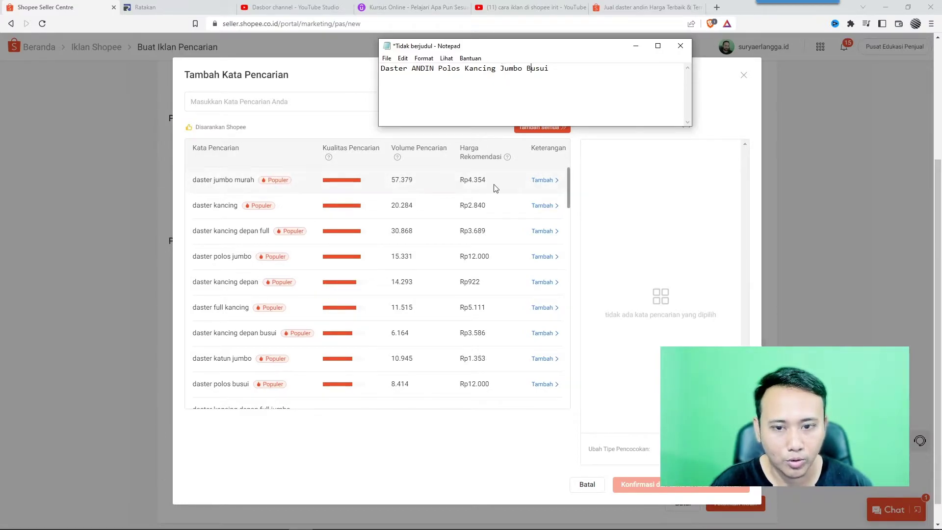
In Shopee's Tambah Kata Pencarian dialog, add the keywords daster jumbo murah, daster polos jumbo, daster kancing depan and daster kancing depan busui
{"action": "left_click", "coordinate": [542, 180]}
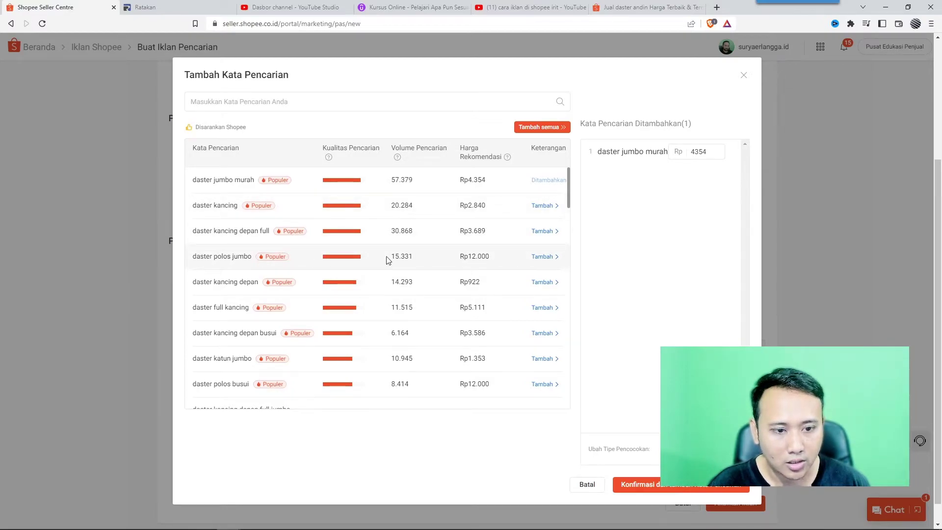
{"action": "left_click", "coordinate": [543, 256]}
{"action": "scroll", "coordinate": [244, 281], "scroll_direction": "down", "scroll_amount": 1}
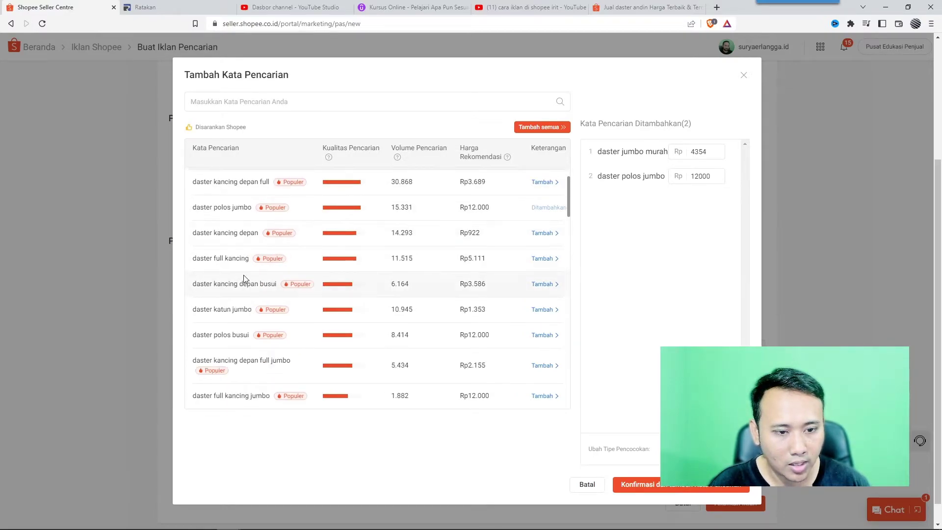
{"action": "left_click", "coordinate": [533, 233]}
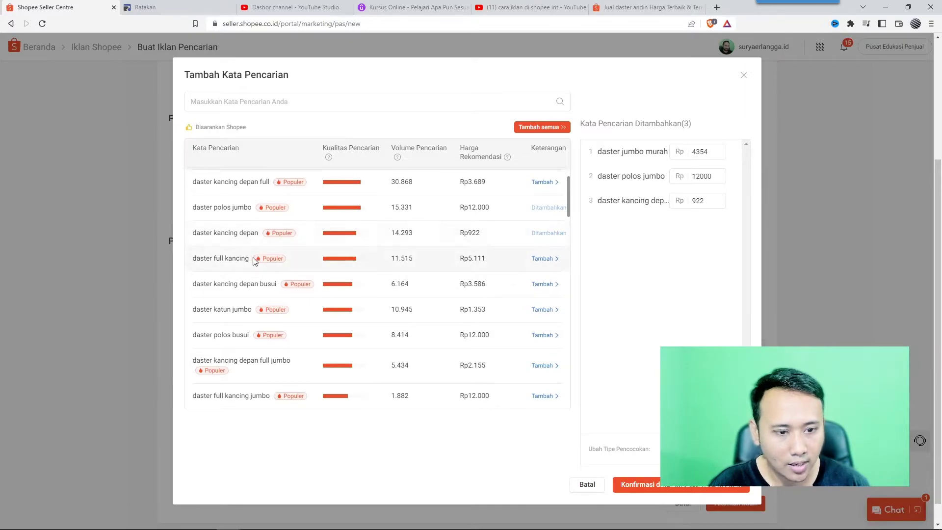
{"action": "scroll", "coordinate": [241, 257], "scroll_direction": "down", "scroll_amount": 1}
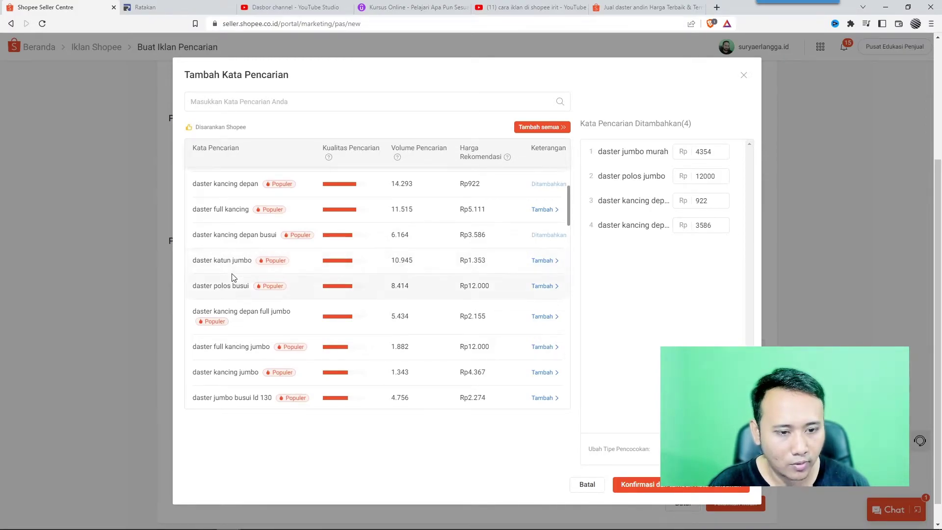
Add the suggested keywords daster polos busui and daster kancing jumbo to the selection
{"action": "scroll", "coordinate": [235, 275], "scroll_direction": "down", "scroll_amount": 1}
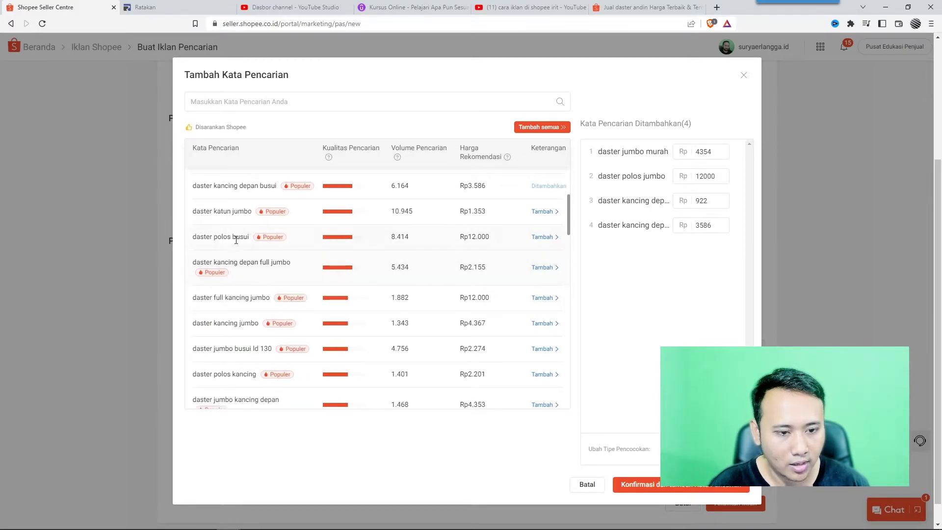
{"action": "left_click", "coordinate": [545, 237]}
{"action": "scroll", "coordinate": [344, 259], "scroll_direction": "down", "scroll_amount": 1}
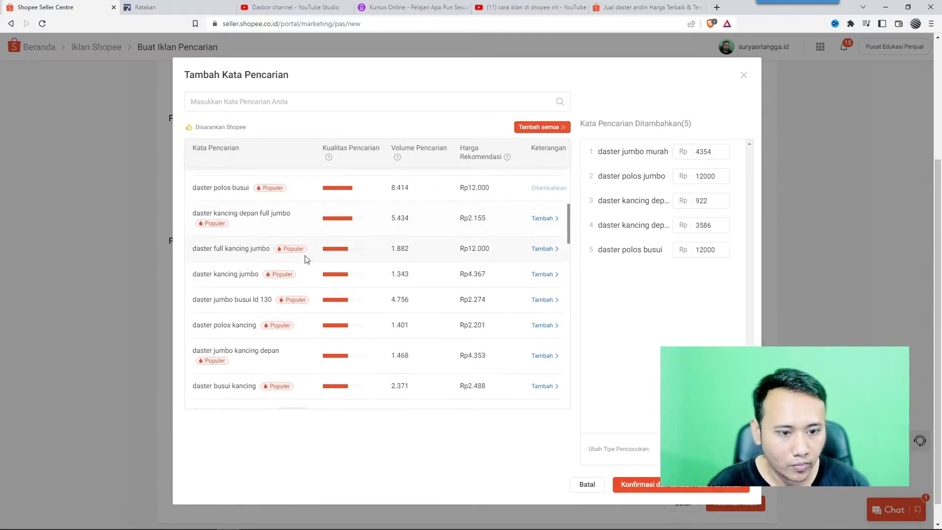
{"action": "left_click", "coordinate": [546, 275]}
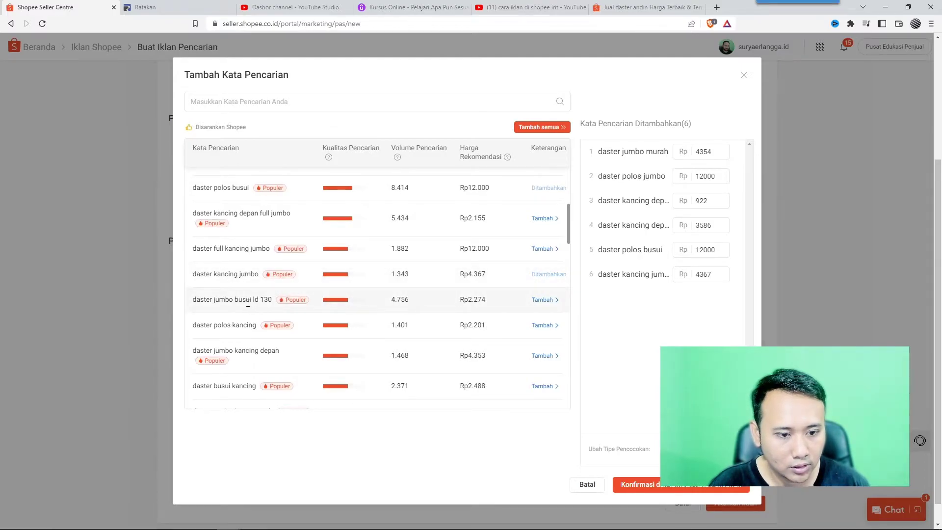
Add the suggested keywords daster jumbo kancing depan, daster busui kancing and daster jumbo busui murah to the selection
{"action": "scroll", "coordinate": [248, 303], "scroll_direction": "down", "scroll_amount": 1}
{"action": "scroll", "coordinate": [248, 303], "scroll_direction": "down", "scroll_amount": 1}
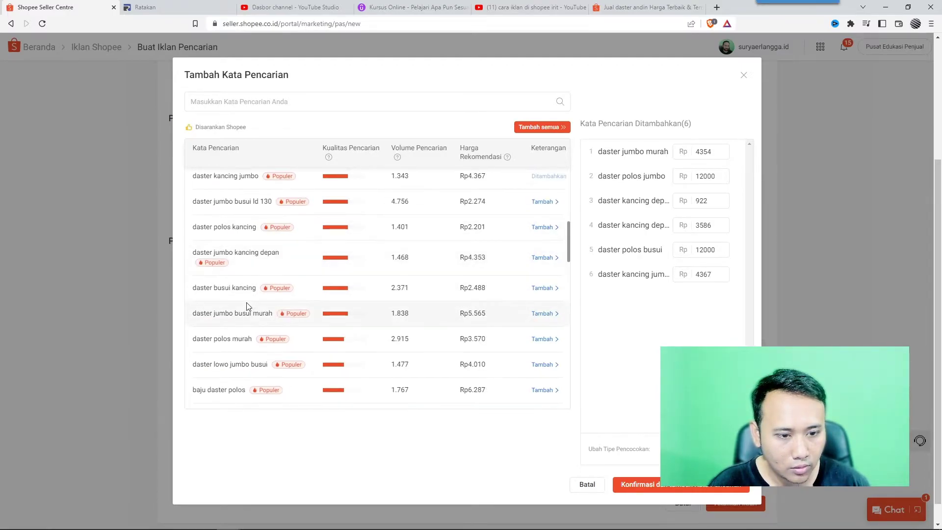
{"action": "left_click", "coordinate": [543, 257]}
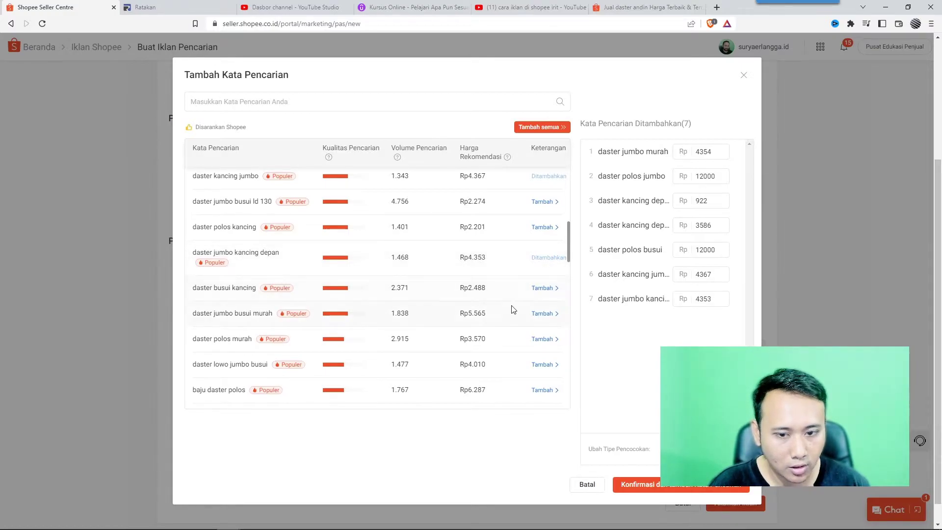
{"action": "left_click", "coordinate": [543, 288]}
{"action": "scroll", "coordinate": [425, 294], "scroll_direction": "down", "scroll_amount": 1}
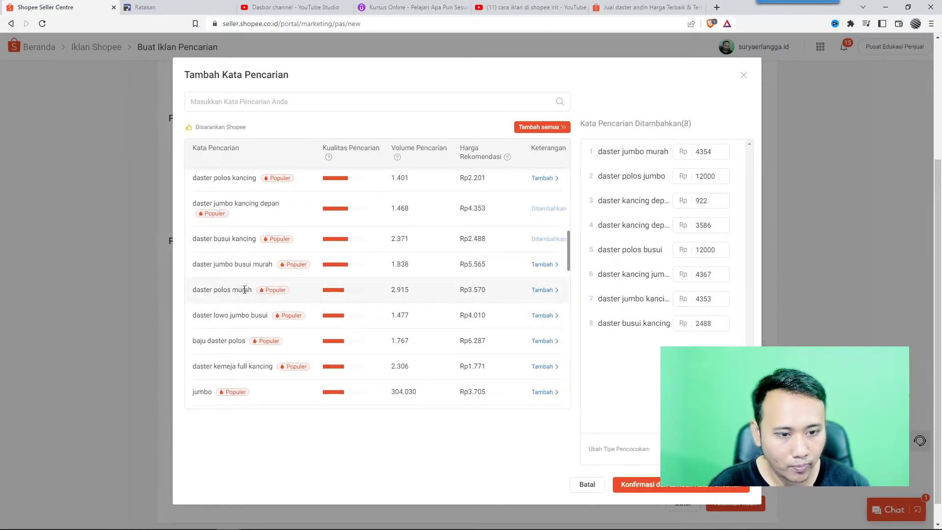
{"action": "left_click", "coordinate": [551, 270]}
{"action": "scroll", "coordinate": [303, 293], "scroll_direction": "down", "scroll_amount": 1}
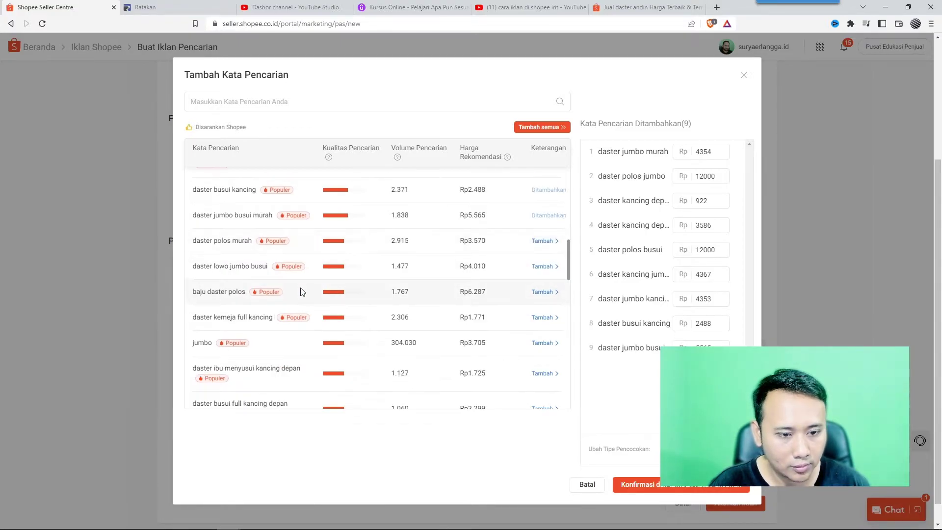
Add daster polos busui jumbo and daster rayon polos jumbo to the selection, and check the remaining suggestions through the end of the list
{"action": "scroll", "coordinate": [303, 293], "scroll_direction": "down", "scroll_amount": 1}
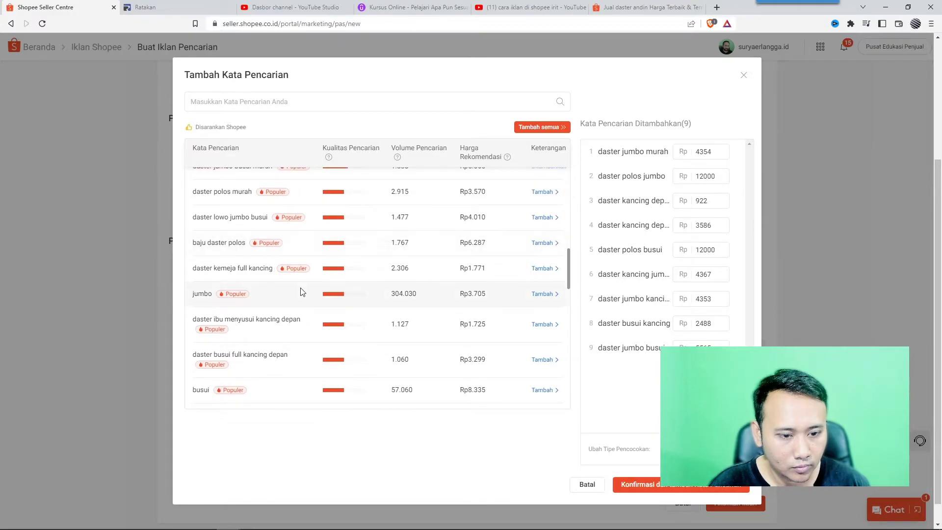
{"action": "scroll", "coordinate": [302, 292], "scroll_direction": "down", "scroll_amount": 3}
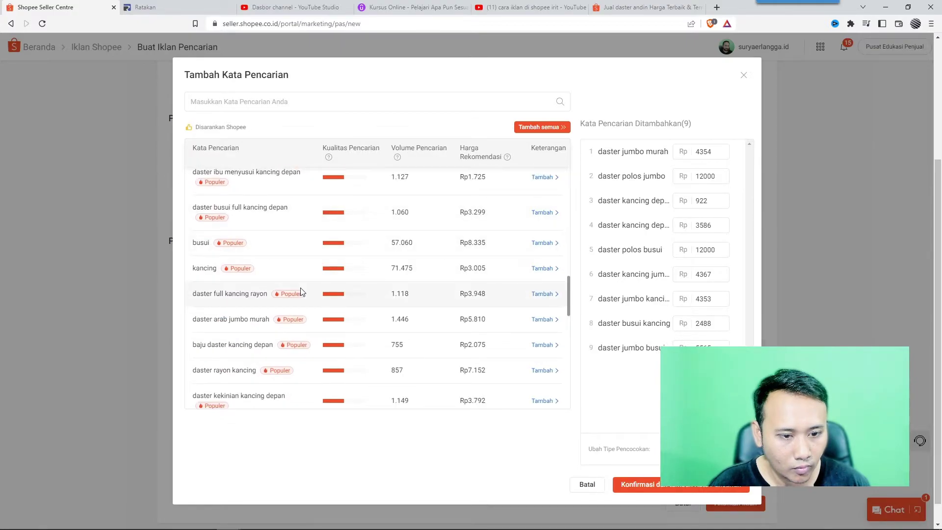
{"action": "scroll", "coordinate": [302, 291], "scroll_direction": "down", "scroll_amount": 2}
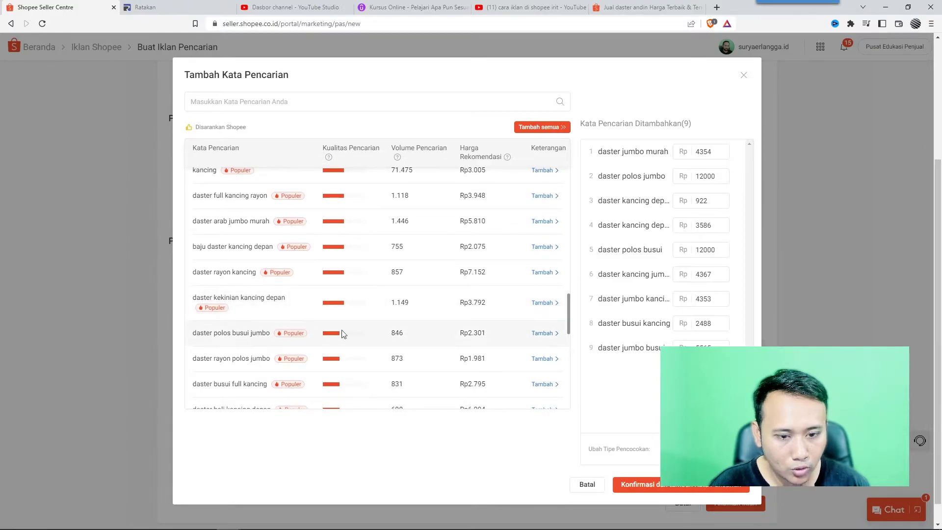
{"action": "left_click", "coordinate": [538, 333]}
{"action": "scroll", "coordinate": [419, 323], "scroll_direction": "down", "scroll_amount": 1}
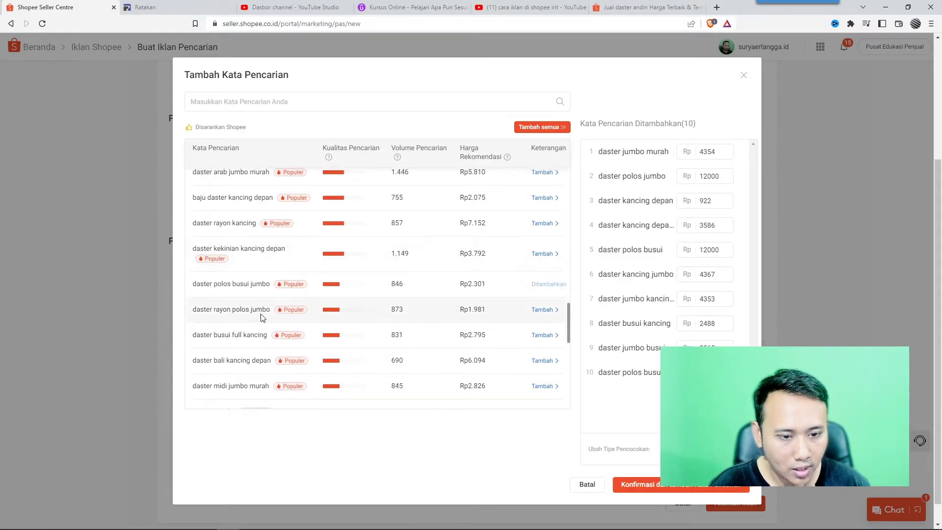
{"action": "left_click", "coordinate": [543, 309]}
{"action": "scroll", "coordinate": [247, 328], "scroll_direction": "down", "scroll_amount": 2}
{"action": "scroll", "coordinate": [247, 331], "scroll_direction": "down", "scroll_amount": 2}
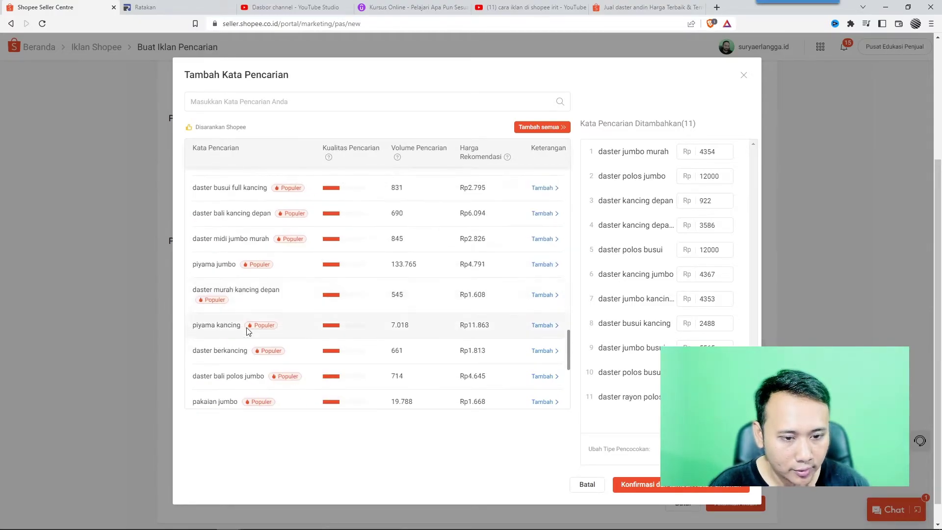
{"action": "scroll", "coordinate": [247, 328], "scroll_direction": "down", "scroll_amount": 3}
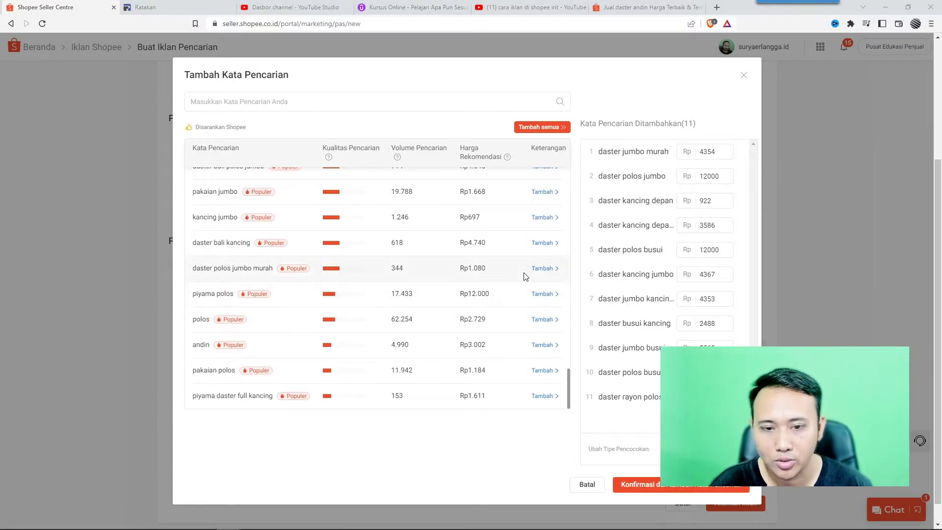
Switch to Notepad and add the line "Daster Polos Kancing Jumbo" a few lines below the product name
{"action": "key", "text": "alt+Tab"}
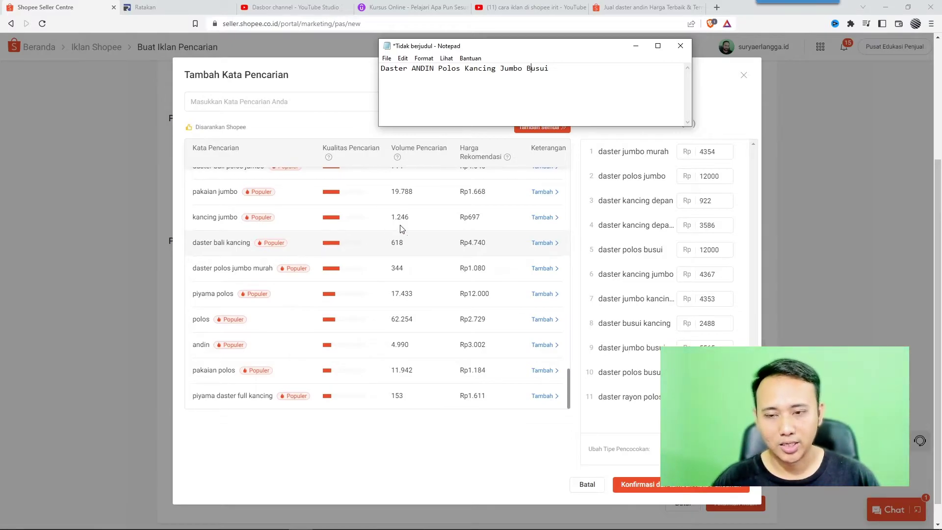
{"action": "left_click", "coordinate": [565, 70]}
{"action": "key", "text": "Return"}
{"action": "key", "text": "Return"}
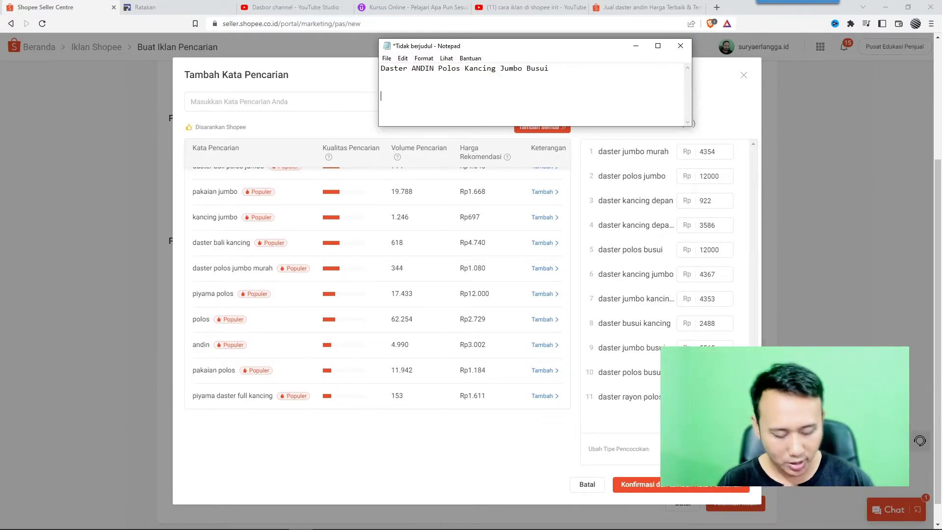
{"action": "type", "text": "Daster "}
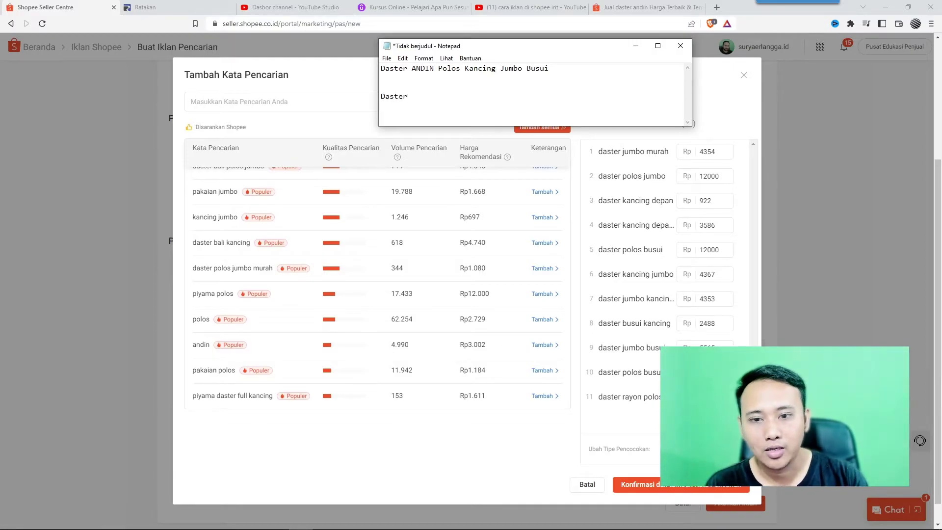
{"action": "type", "text": "Polos"}
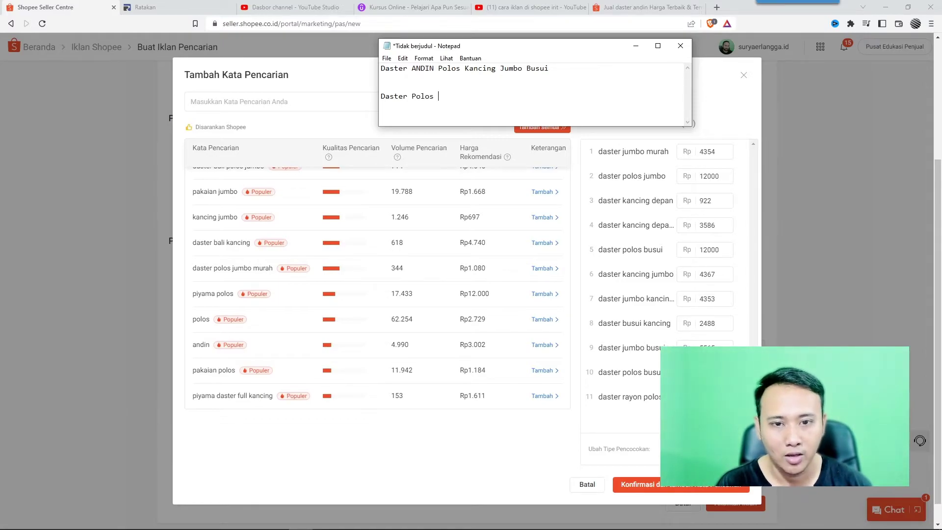
{"action": "type", "text": " Kancing"}
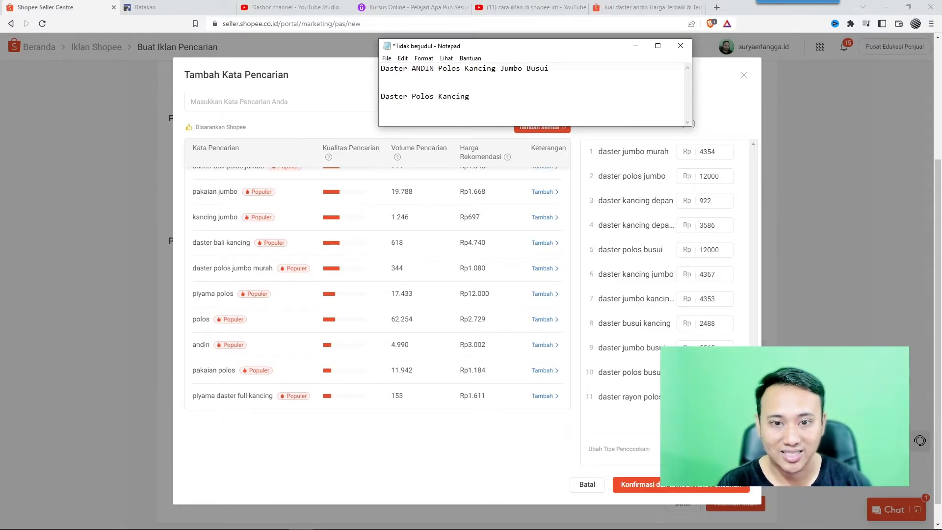
{"action": "key", "text": "BackSpace"}
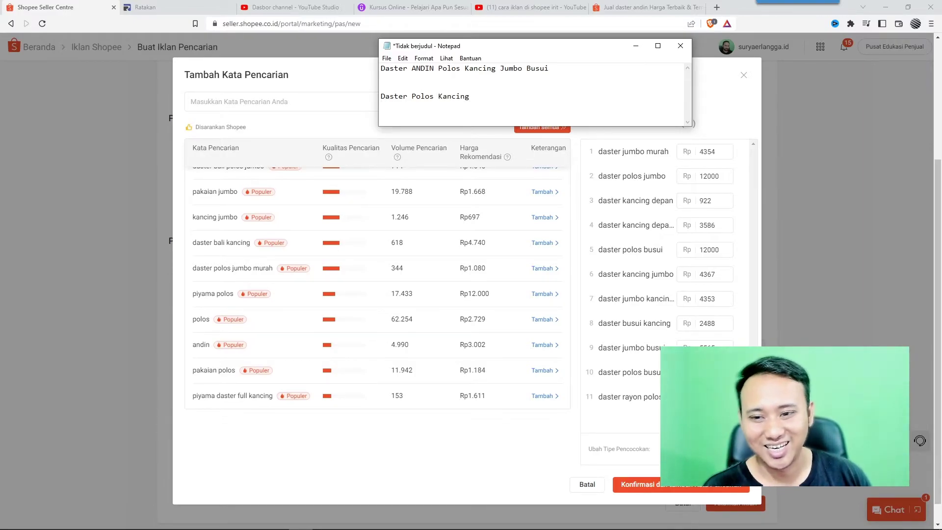
{"action": "type", "text": "Jum"}
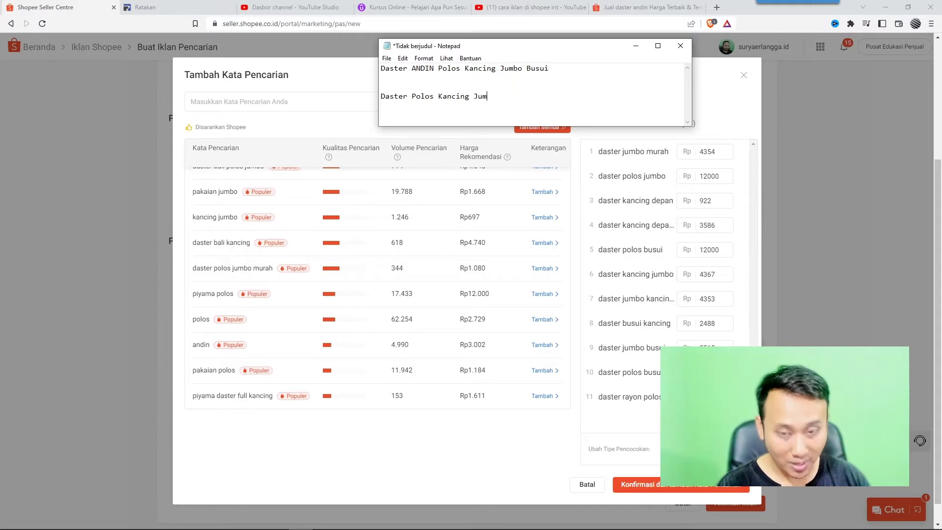
{"action": "type", "text": "bo  Vari"}
Write "Varian : Merek, Fungsi, Ukuran, Warna, Fitur" as the note's last line and move the window off the added keywords list
{"action": "type", "text": "an : "}
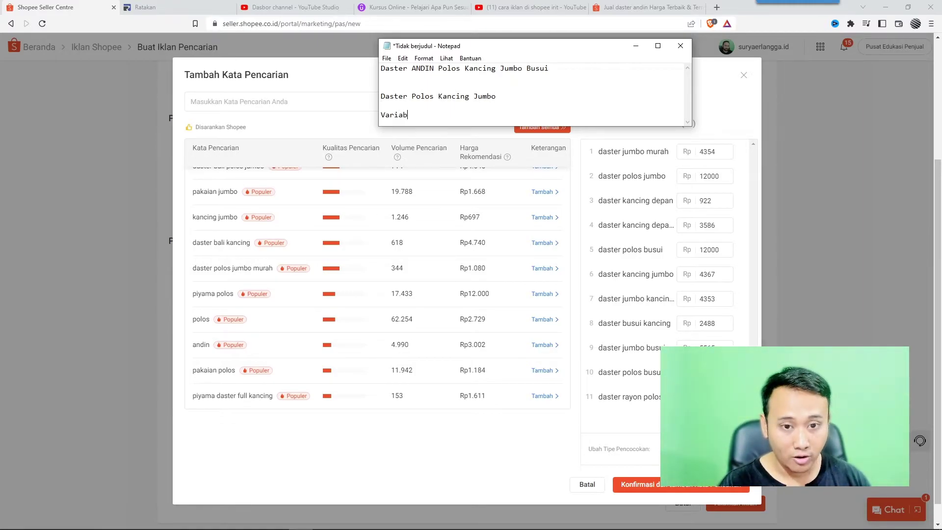
{"action": "type", "text": "Merek"}
{"action": "key", "text": "Return"}
{"action": "key", "text": "BackSpace"}
{"action": "type", "text": ", Fungsi, "}
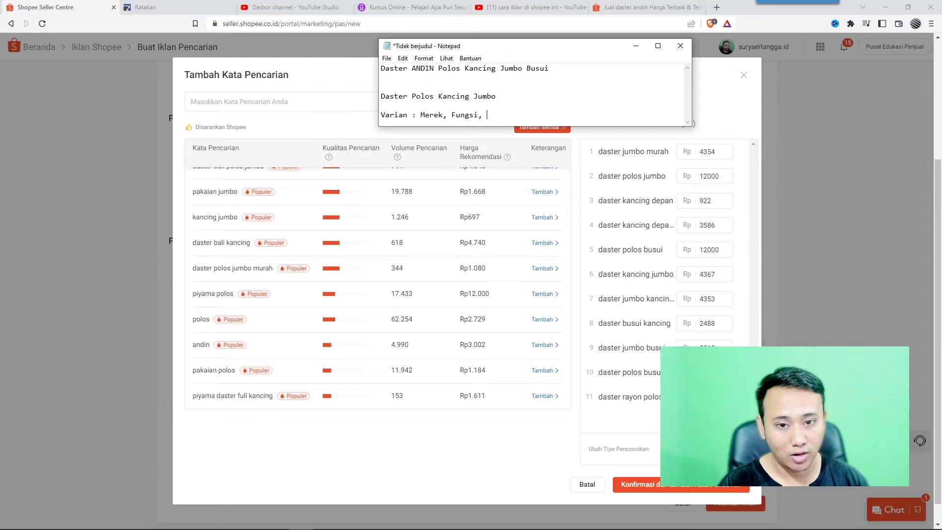
{"action": "type", "text": "Ukuran, Warna"}
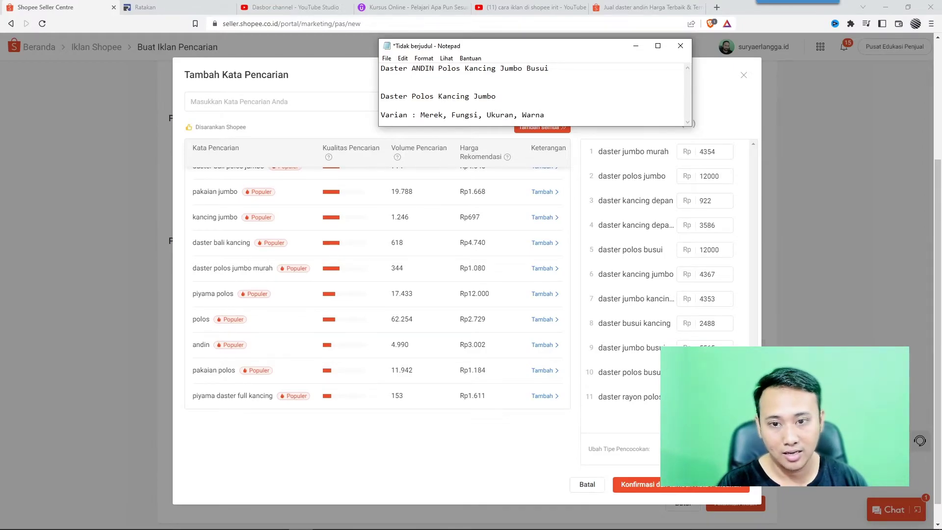
{"action": "type", "text": ", Fitur"}
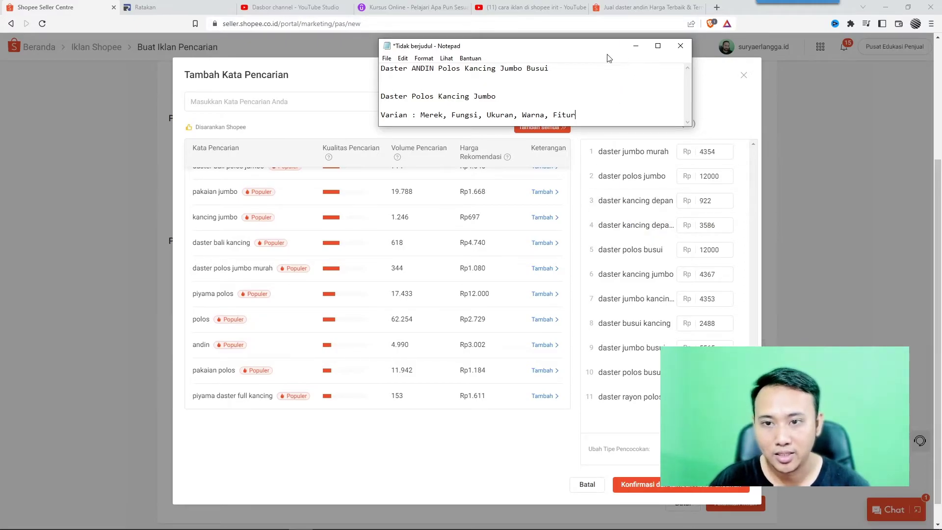
{"action": "left_click_drag", "start_coordinate": [579, 49], "coordinate": [452, 49]}
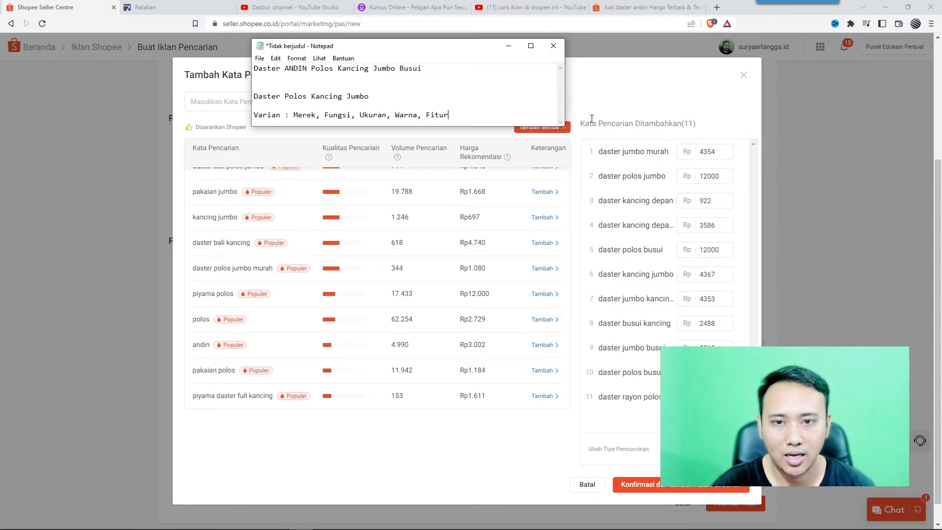
Minimize the Notepad note and confirm adding the selected search keywords to the daster ad
{"action": "left_click", "coordinate": [509, 46]}
{"action": "scroll", "coordinate": [428, 305], "scroll_direction": "up", "scroll_amount": 5}
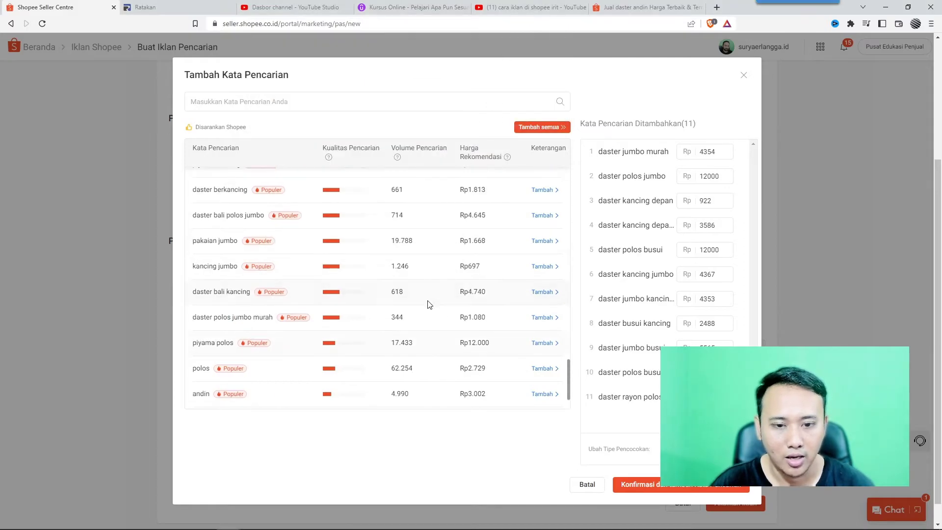
{"action": "scroll", "coordinate": [429, 304], "scroll_direction": "down", "scroll_amount": 2}
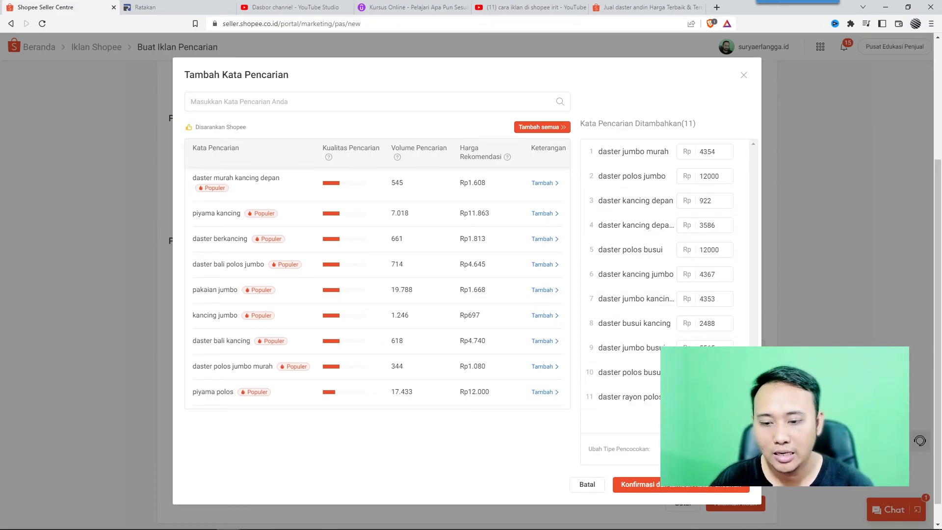
{"action": "left_click", "coordinate": [684, 485]}
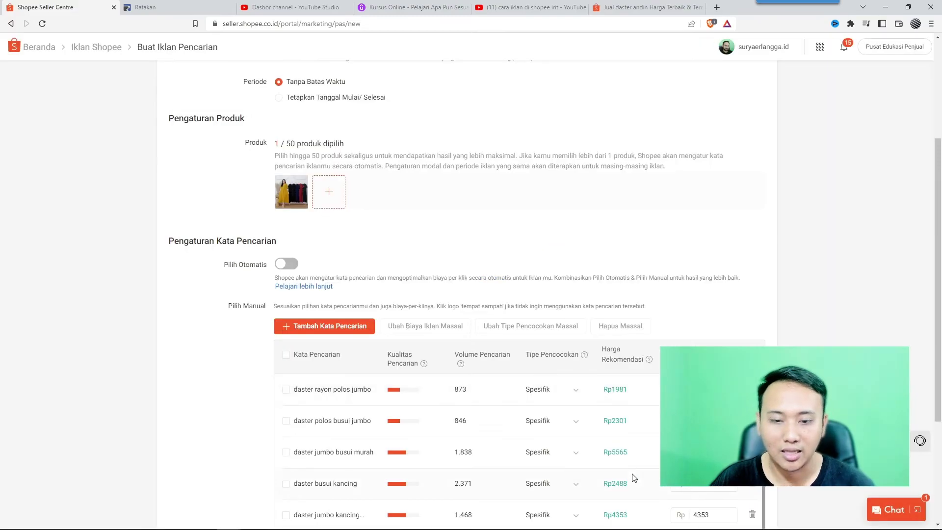
Review the manual keyword table with its match types and bids, and activate the search ad
{"action": "scroll", "coordinate": [774, 301], "scroll_direction": "down", "scroll_amount": 3}
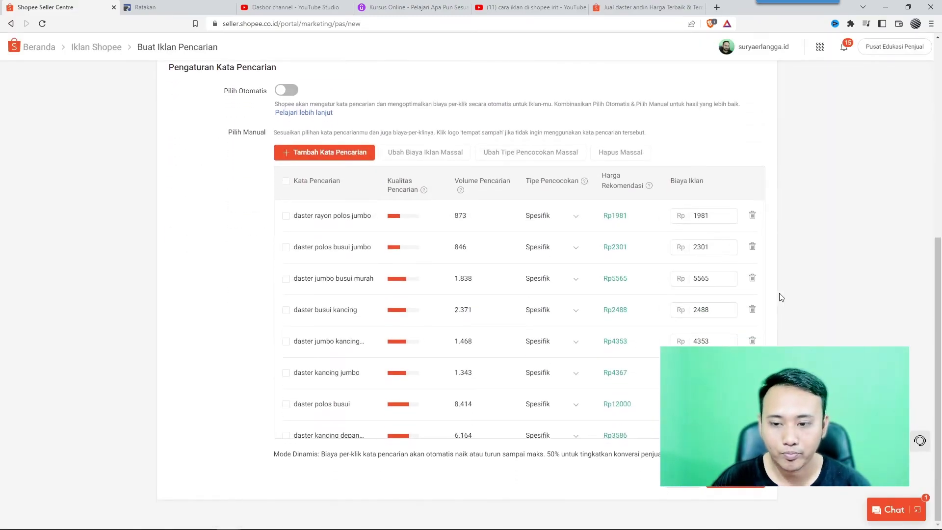
{"action": "scroll", "coordinate": [634, 242], "scroll_direction": "down", "scroll_amount": 1}
{"action": "scroll", "coordinate": [631, 242], "scroll_direction": "up", "scroll_amount": 3}
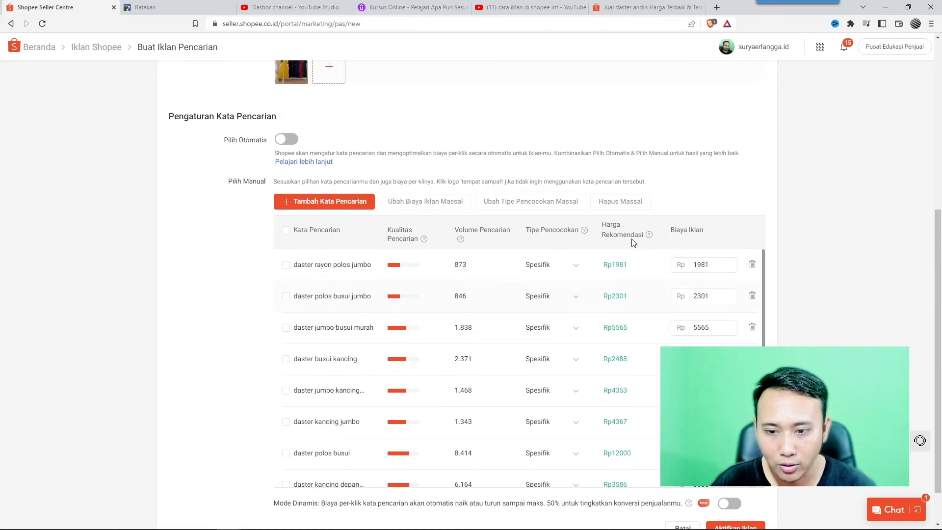
{"action": "scroll", "coordinate": [808, 224], "scroll_direction": "down", "scroll_amount": 2}
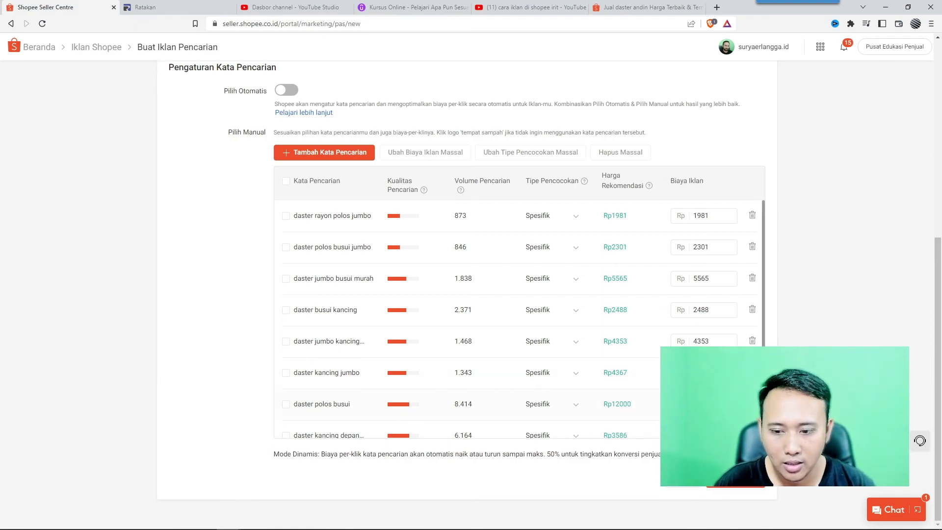
{"action": "left_click", "coordinate": [739, 487]}
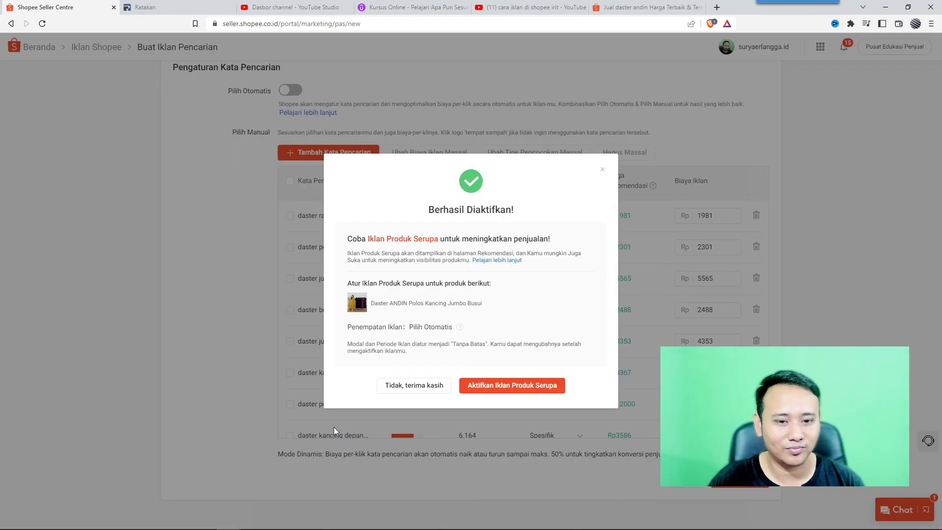